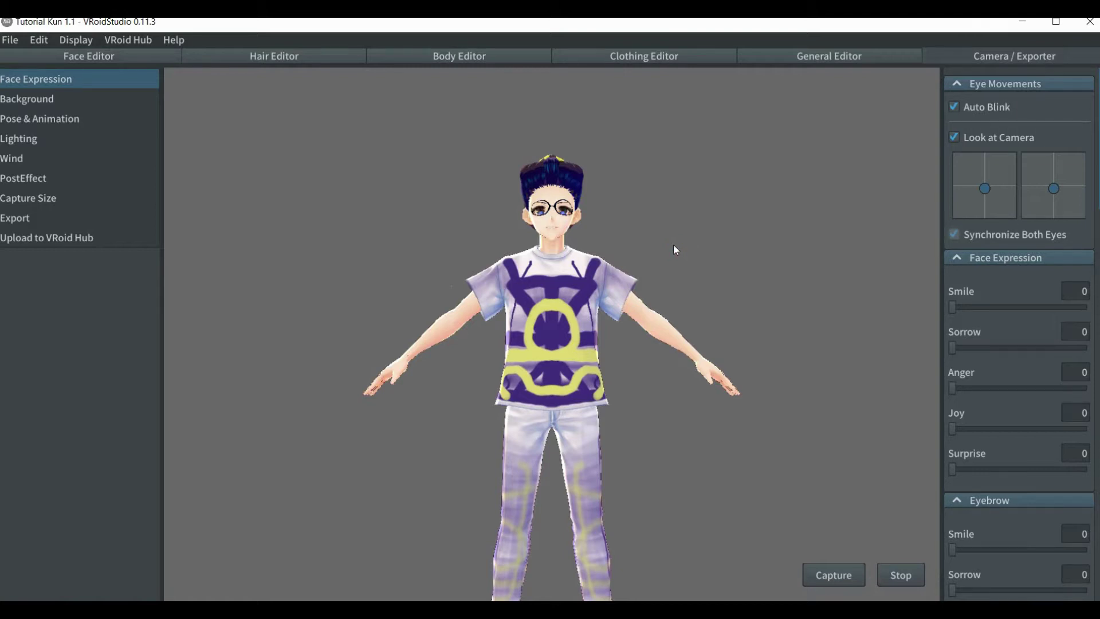
Enable Synchronize Both Eyes, then zoom and pan to frame the character's head and chest.
click(593, 221)
click(965, 109)
scroll(1019, 333, down, 1)
scroll(1098, 167, down, 3)
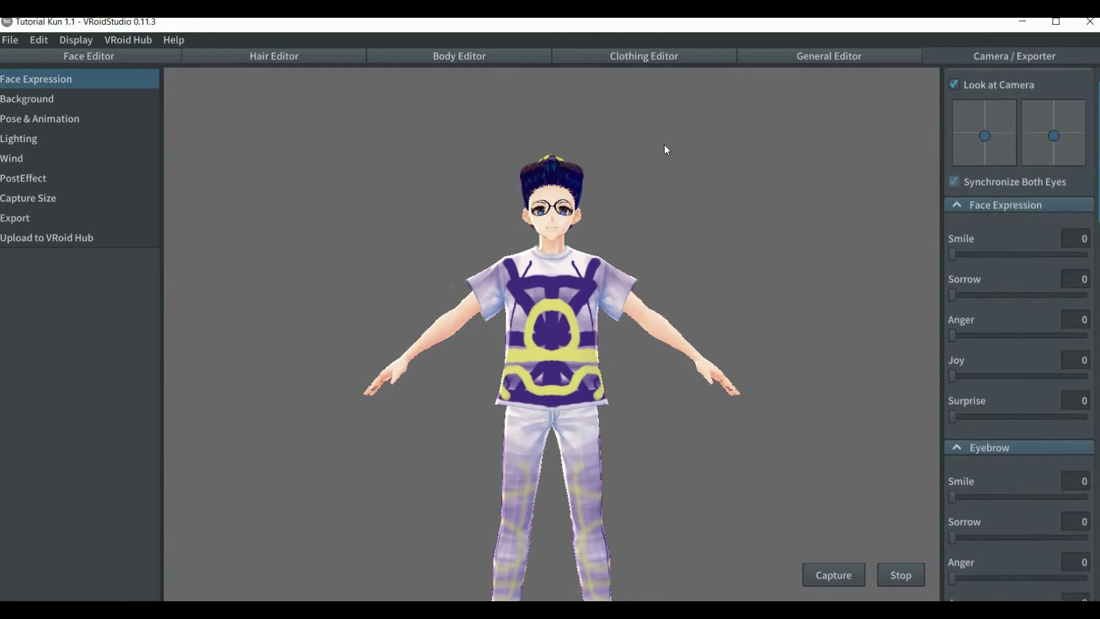
scroll(652, 318, up, 5)
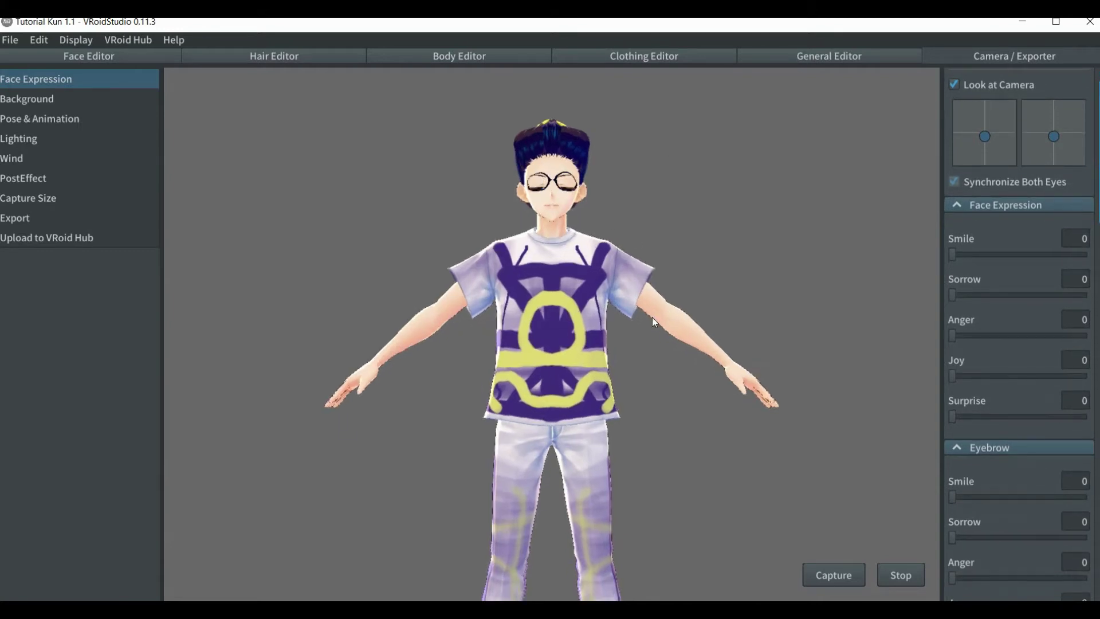
scroll(652, 317, up, 3)
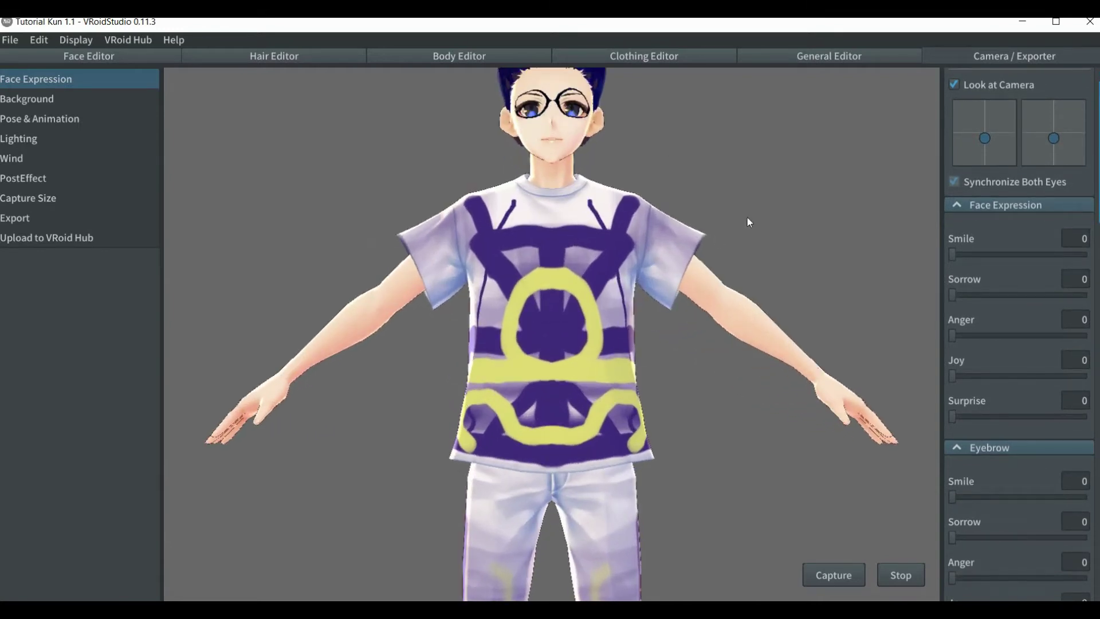
middle_drag(749, 222, 758, 333)
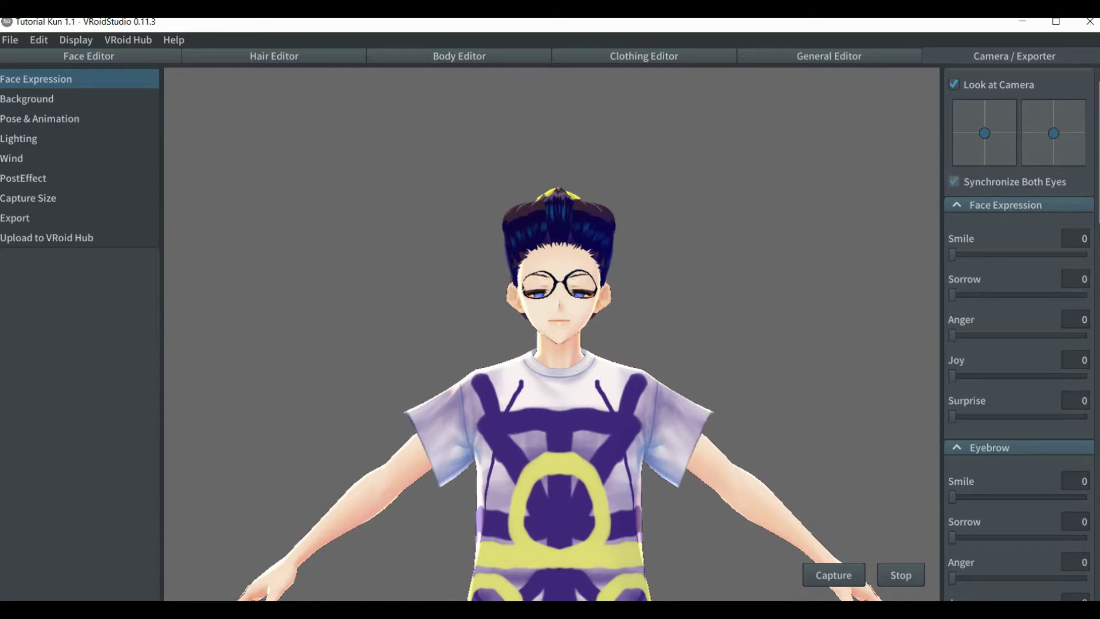
scroll(1098, 164, down, 3)
scroll(1098, 164, down, 1)
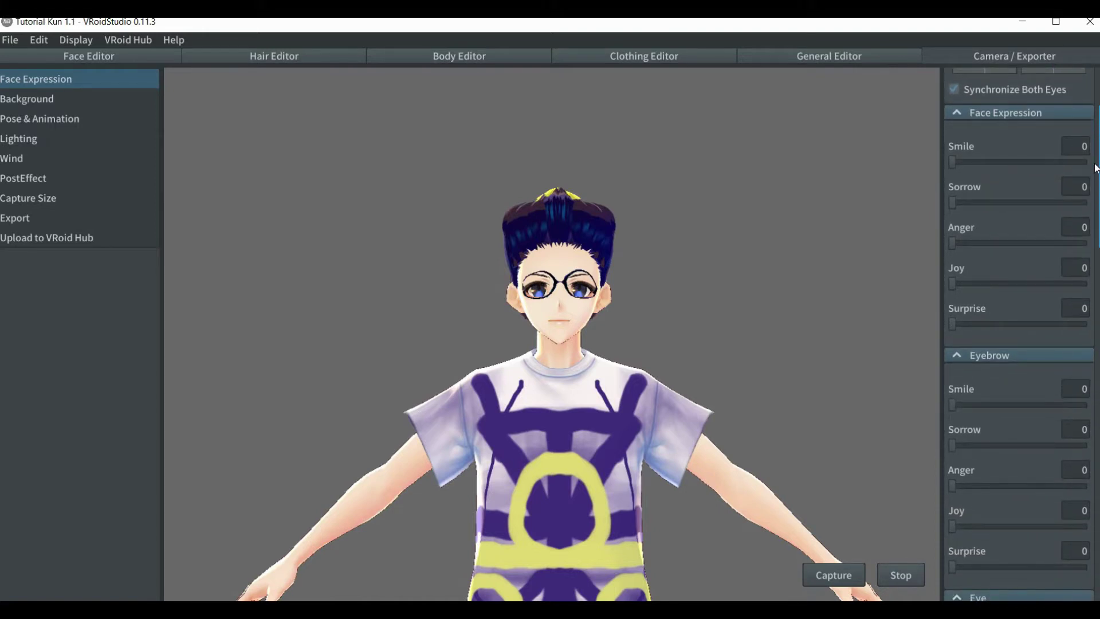
scroll(1096, 167, down, 1)
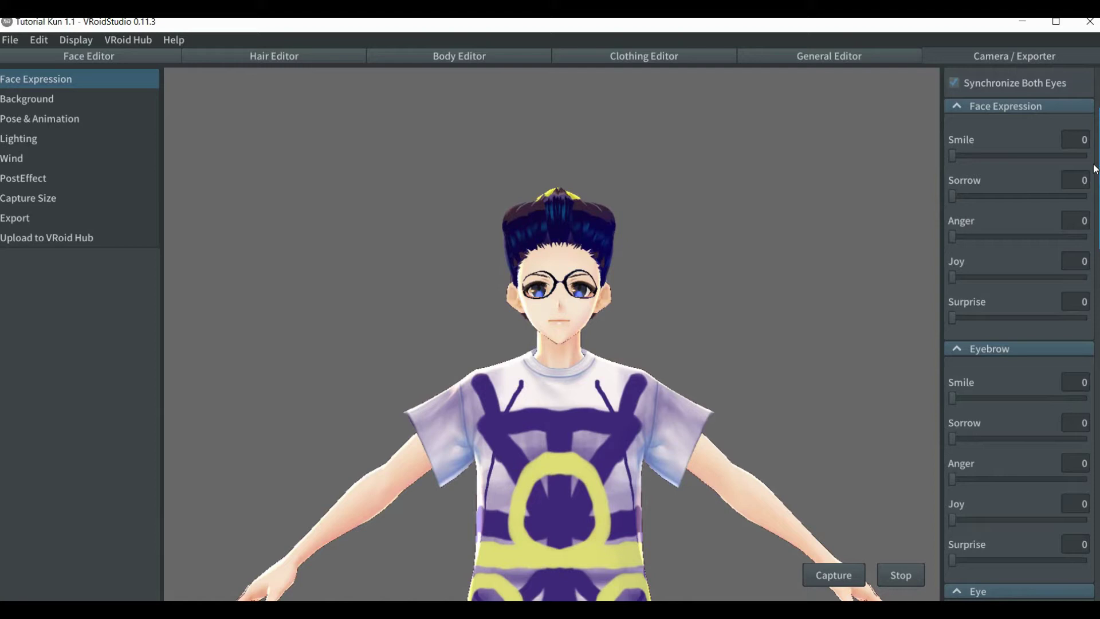
click(980, 158)
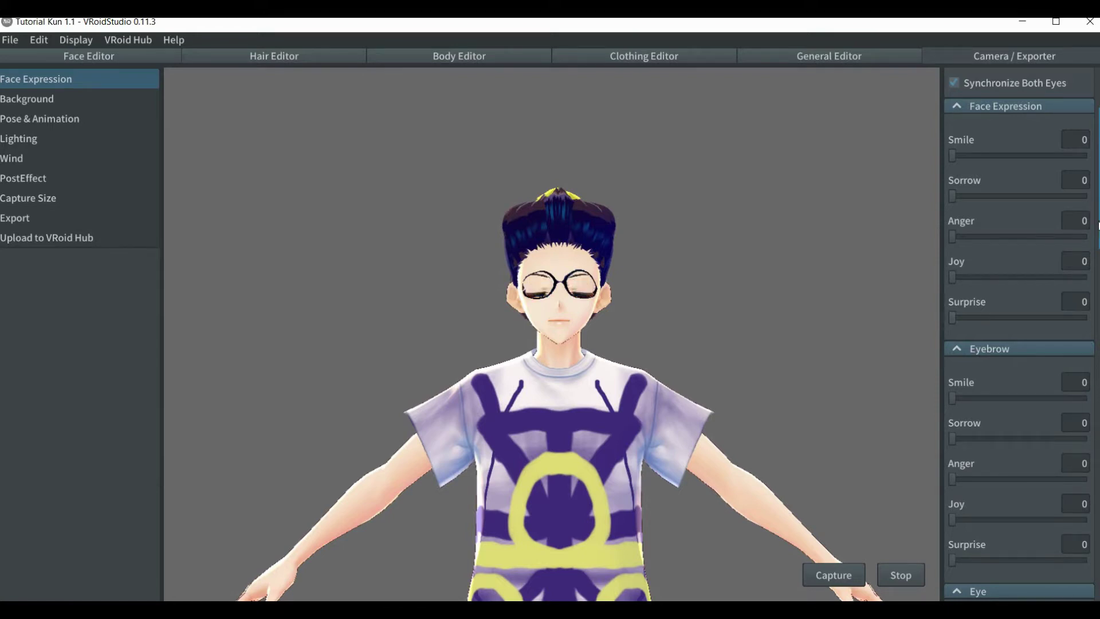
scroll(1019, 332, down, 1)
scroll(1079, 340, down, 10)
scroll(1079, 340, down, 20)
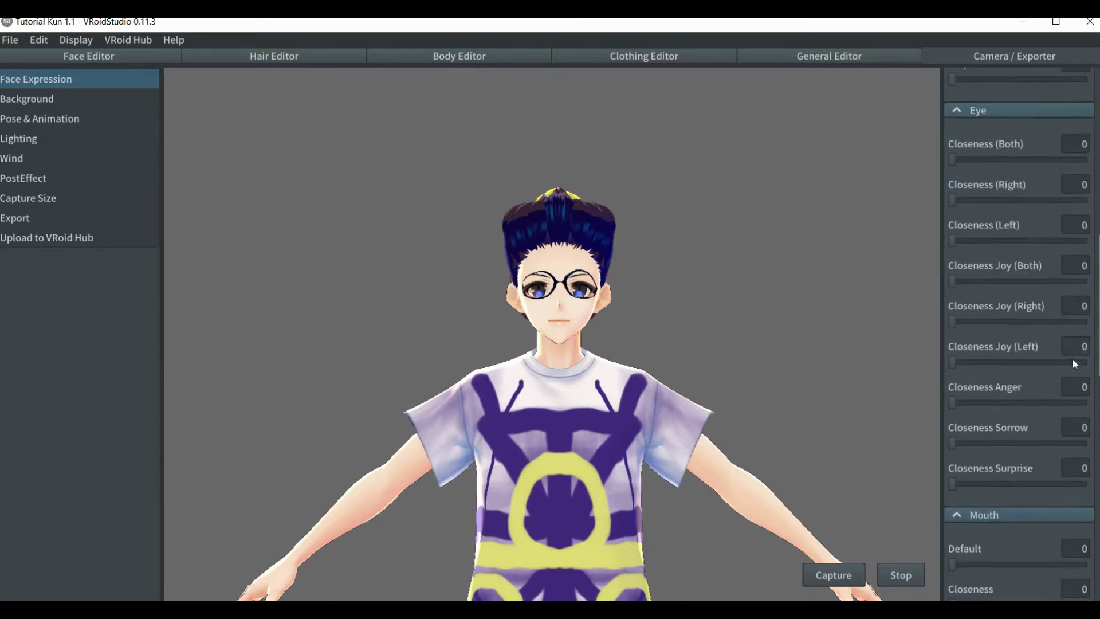
scroll(1093, 584, down, 1)
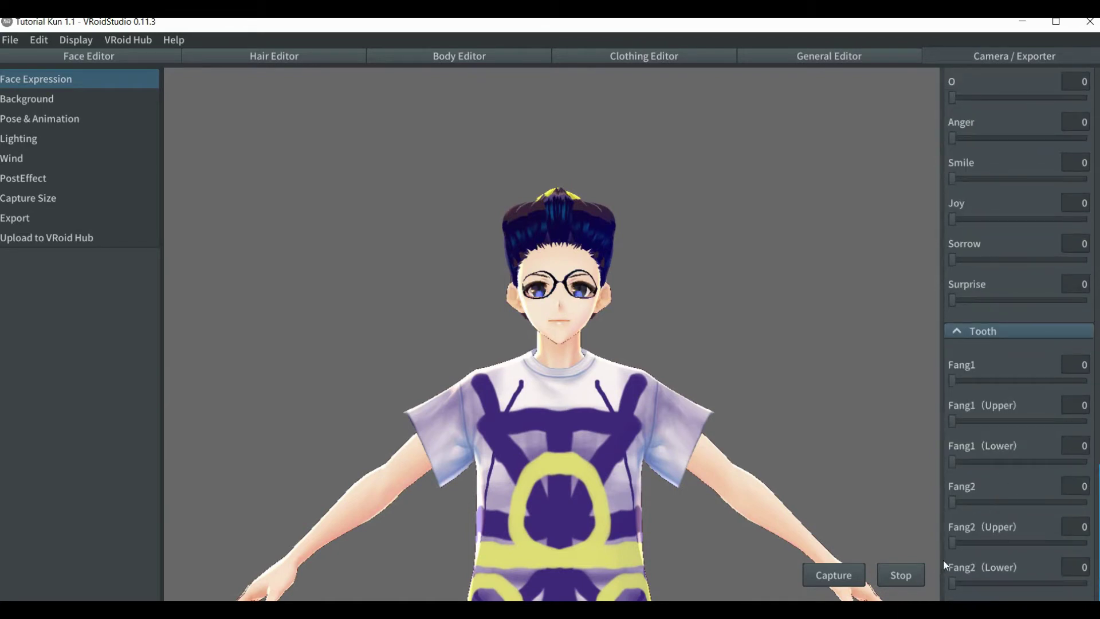
click(994, 523)
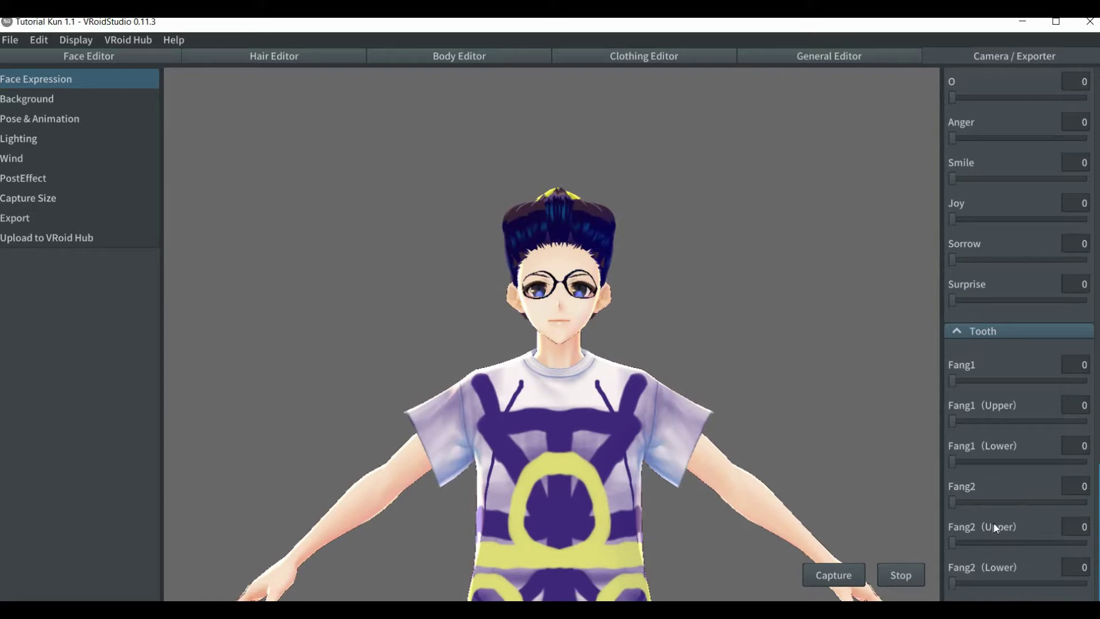
click(993, 524)
click(933, 451)
click(1041, 394)
click(1005, 580)
click(993, 453)
scroll(1019, 336, up, 15)
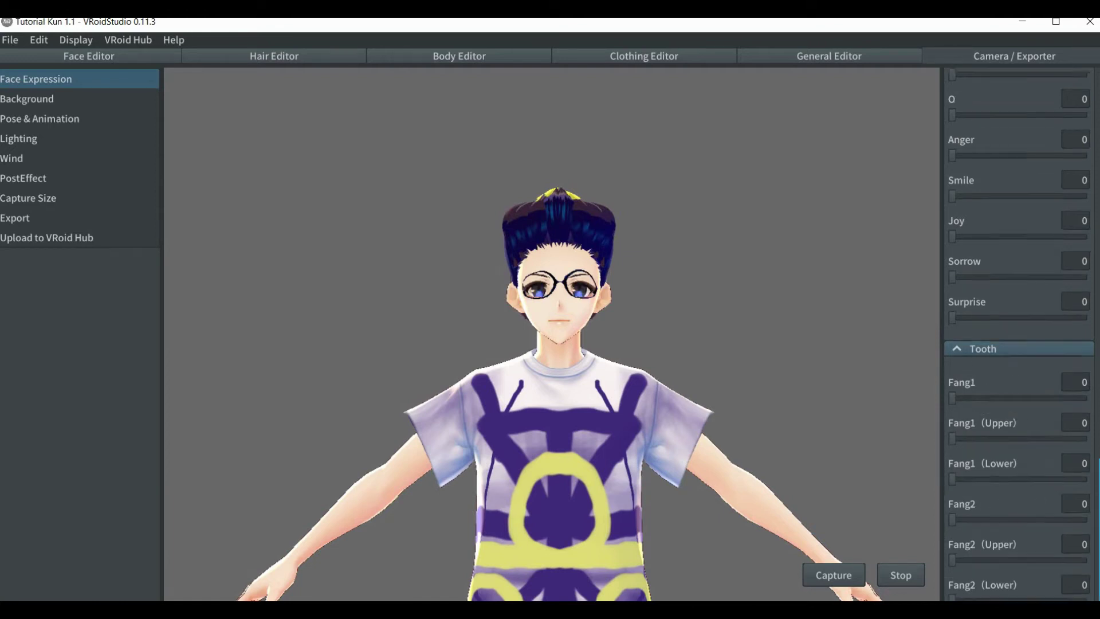
scroll(1019, 336, up, 2)
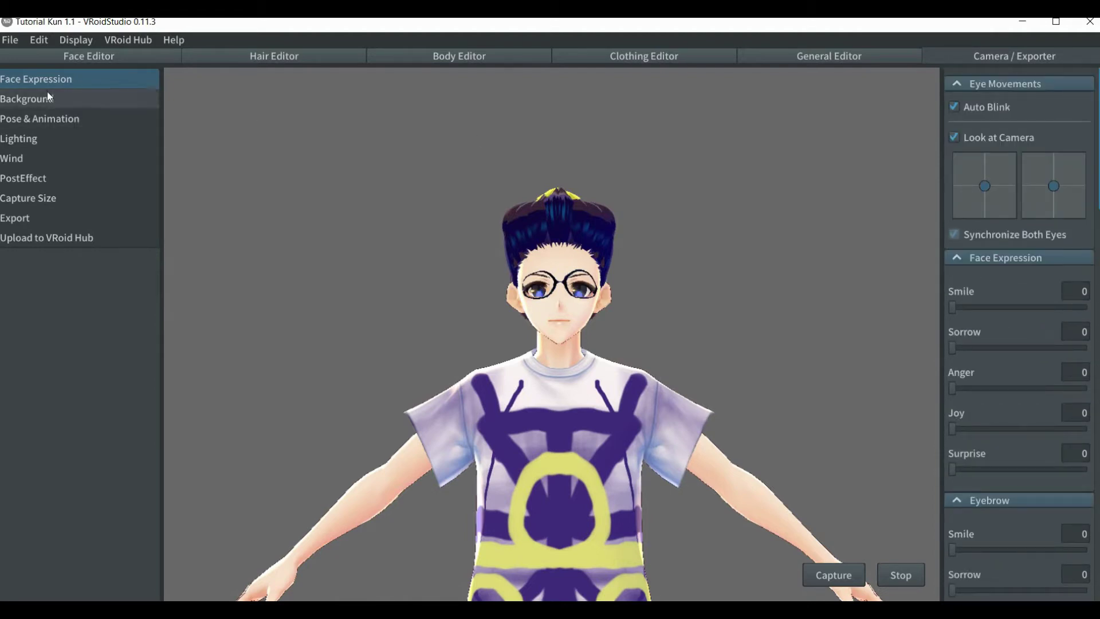
Show the Pose & Animation settings with Default selected and zoom out to reveal the legs.
click(45, 137)
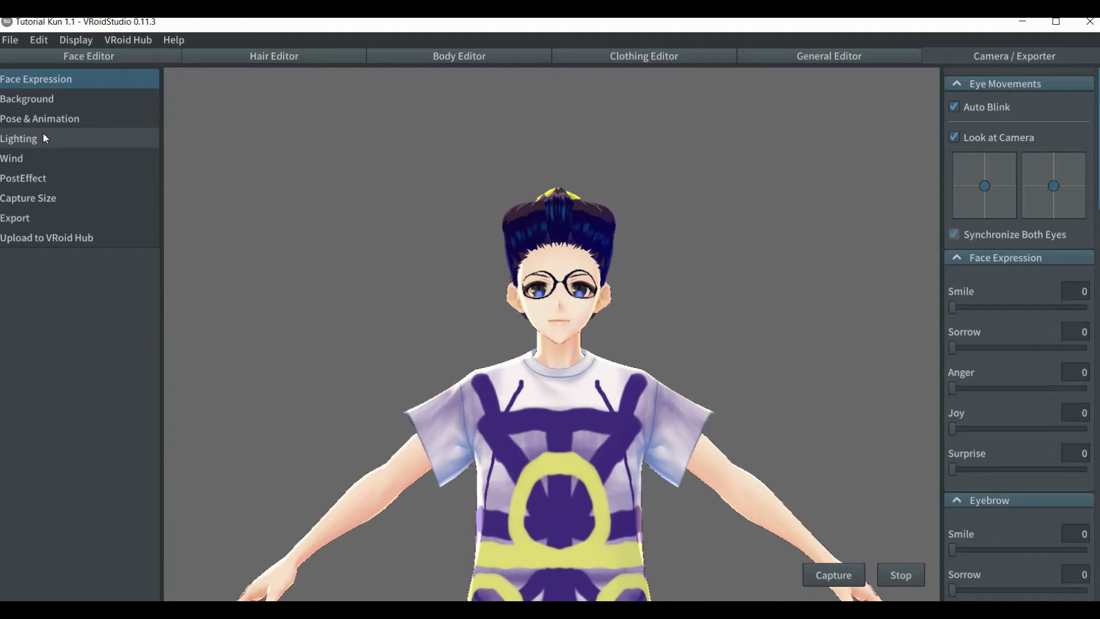
click(26, 118)
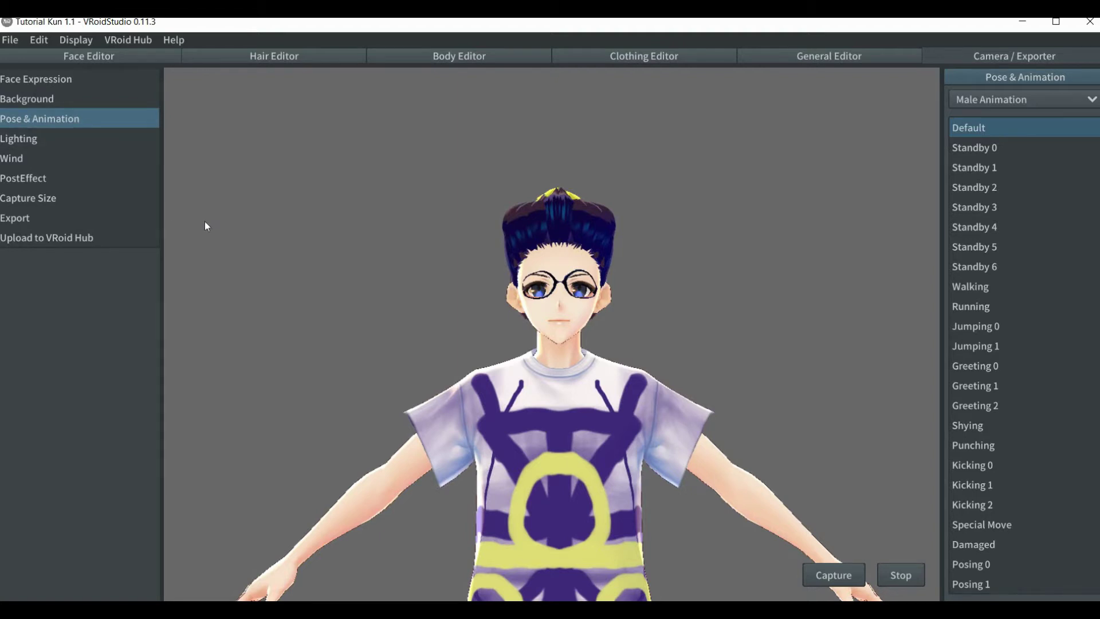
scroll(408, 316, down, 3)
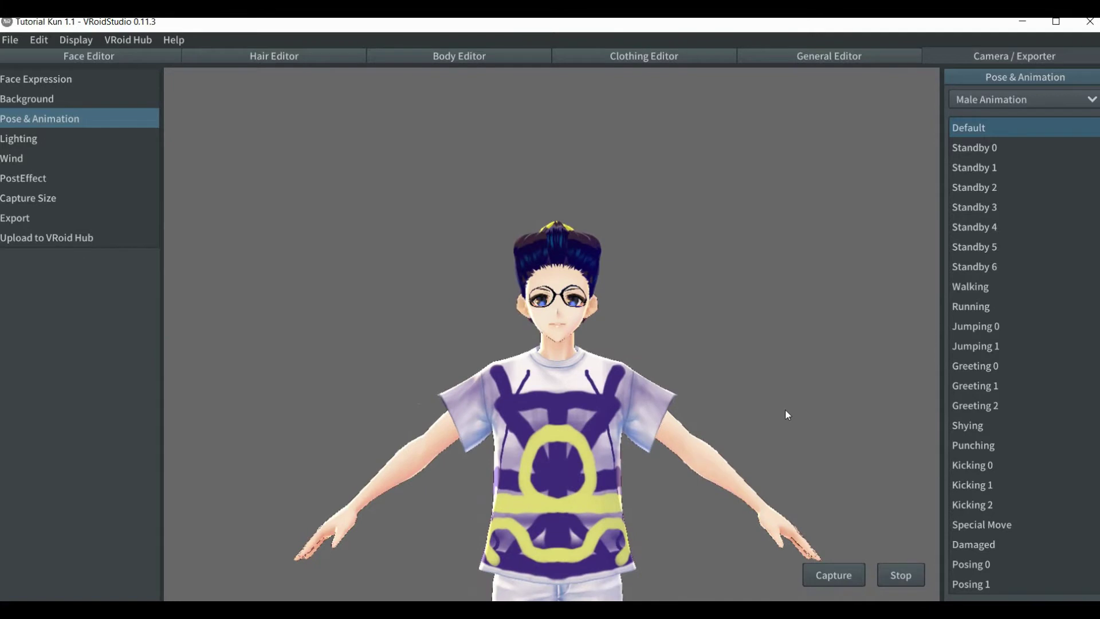
middle_drag(785, 408, 781, 282)
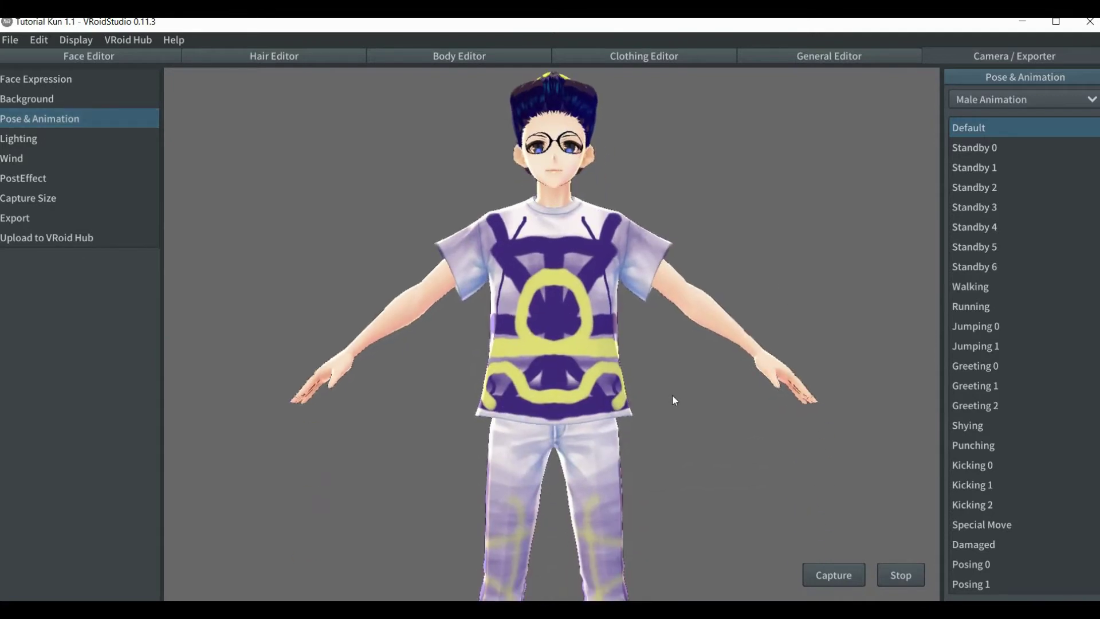
scroll(672, 395, down, 2)
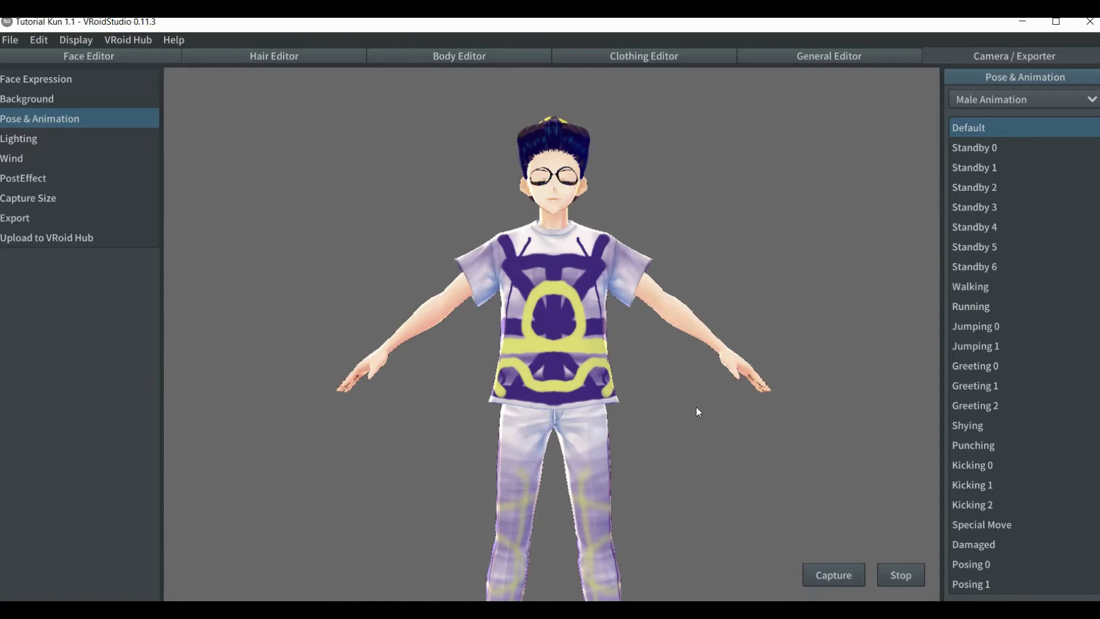
middle_drag(697, 412, 698, 383)
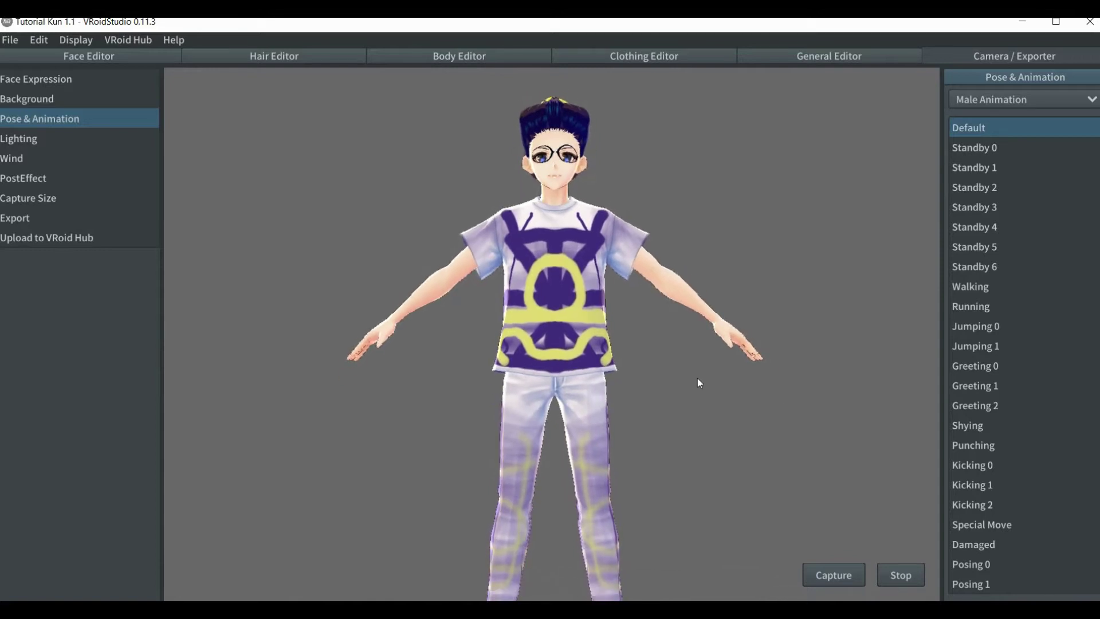
scroll(698, 378, down, 1)
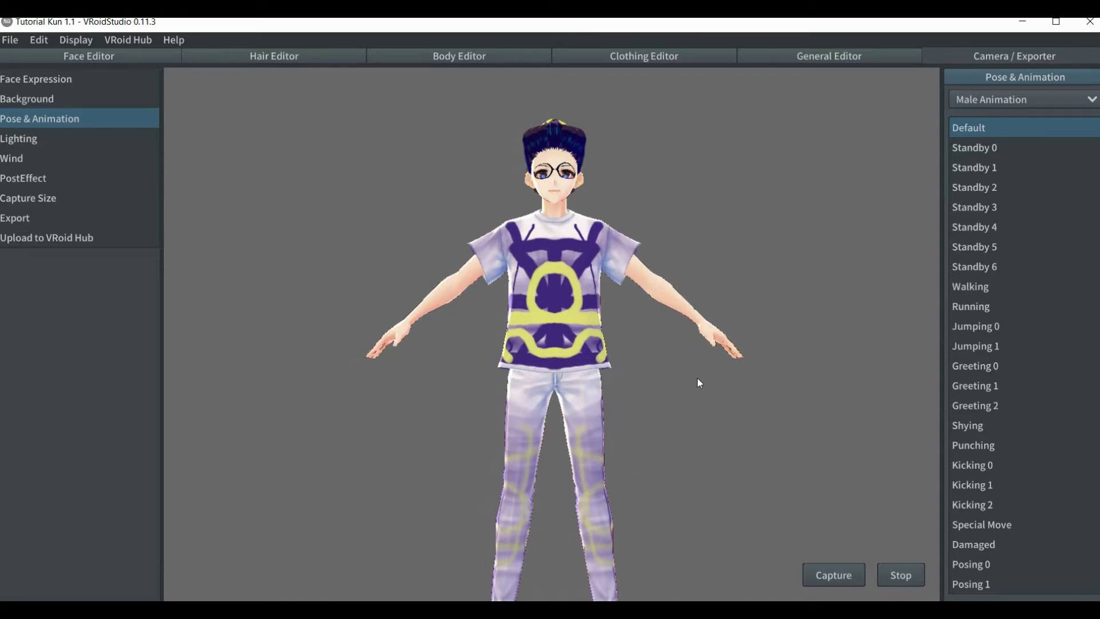
Orbit, zoom and pan around the Default T-posed character, ending on a level front view.
right_drag(732, 394, 700, 402)
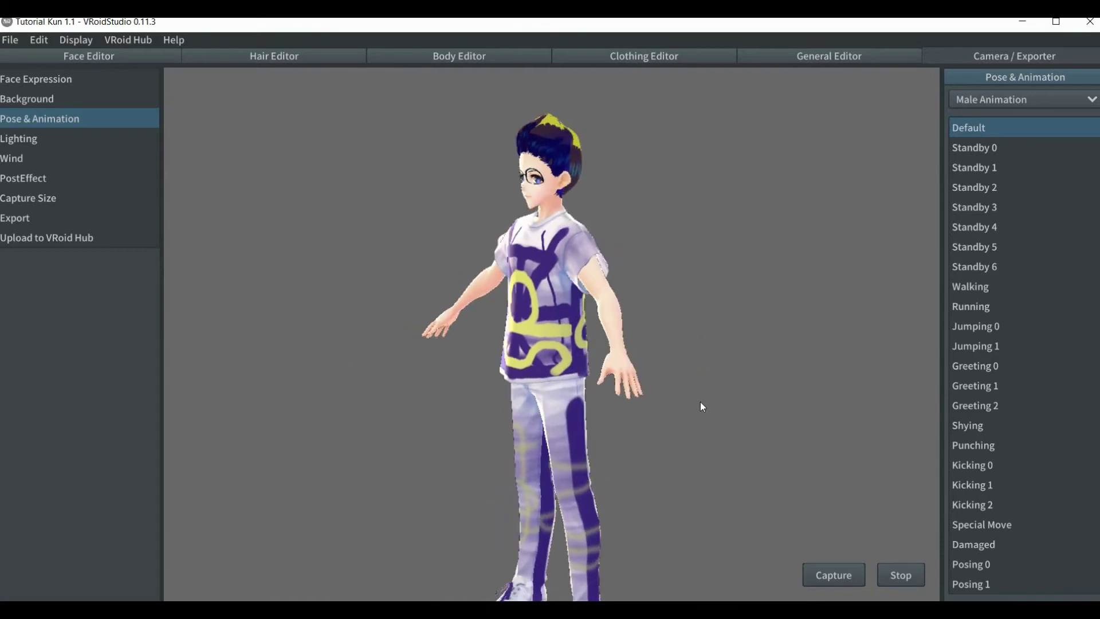
middle_drag(748, 406, 759, 358)
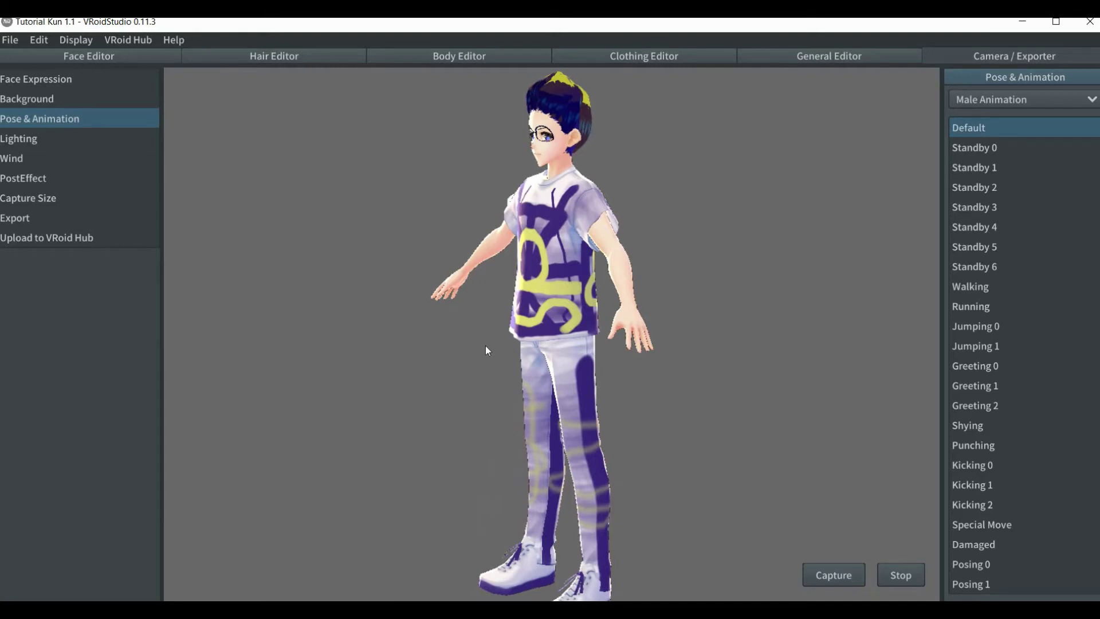
mouse_move(492, 333)
right_down()
mouse_move(553, 342)
mouse_move(502, 335)
right_up()
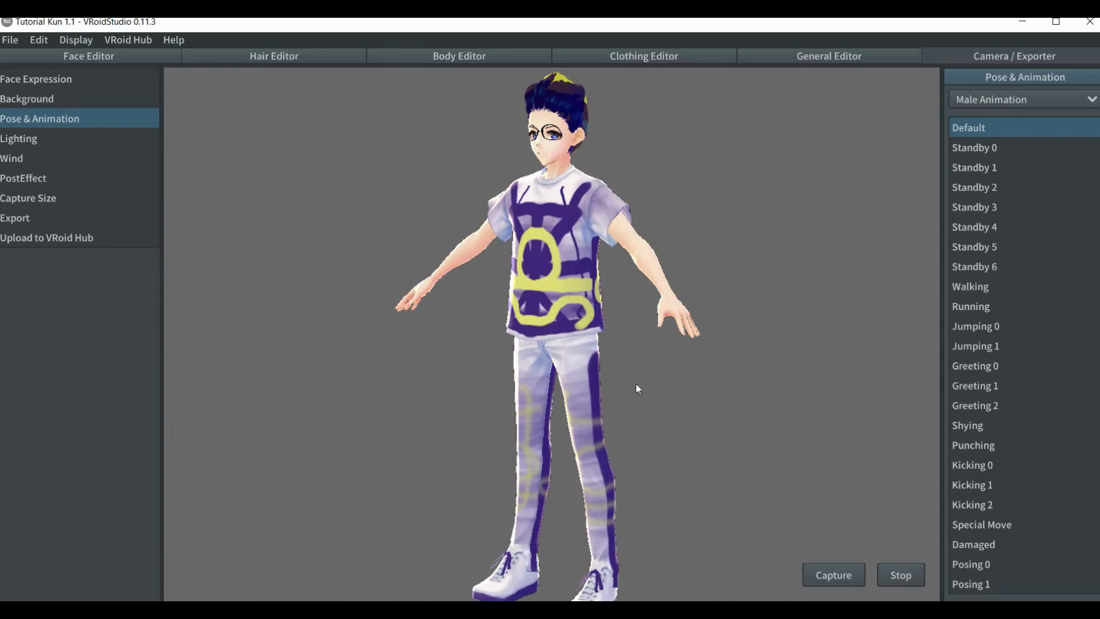
right_drag(625, 378, 582, 202)
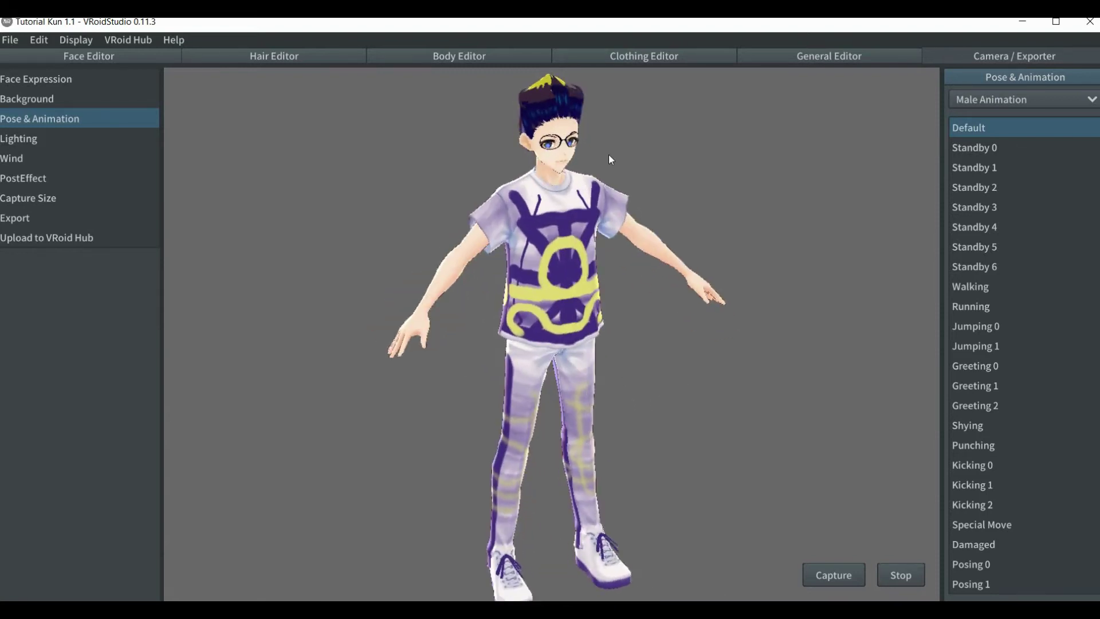
scroll(609, 154, up, 1)
scroll(609, 155, up, 1)
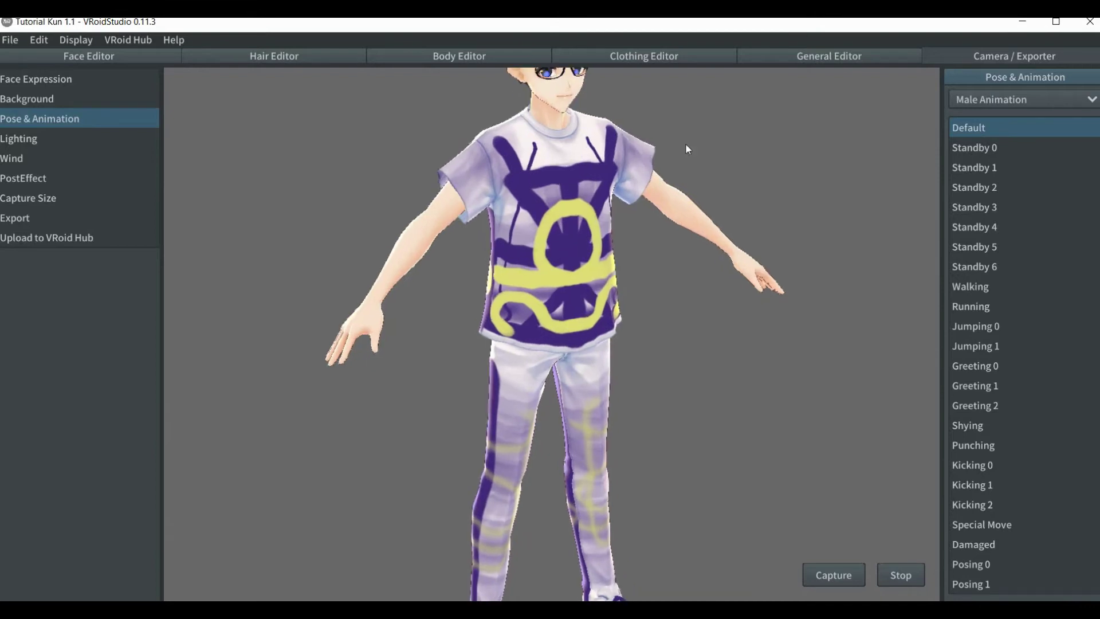
middle_drag(685, 148, 675, 259)
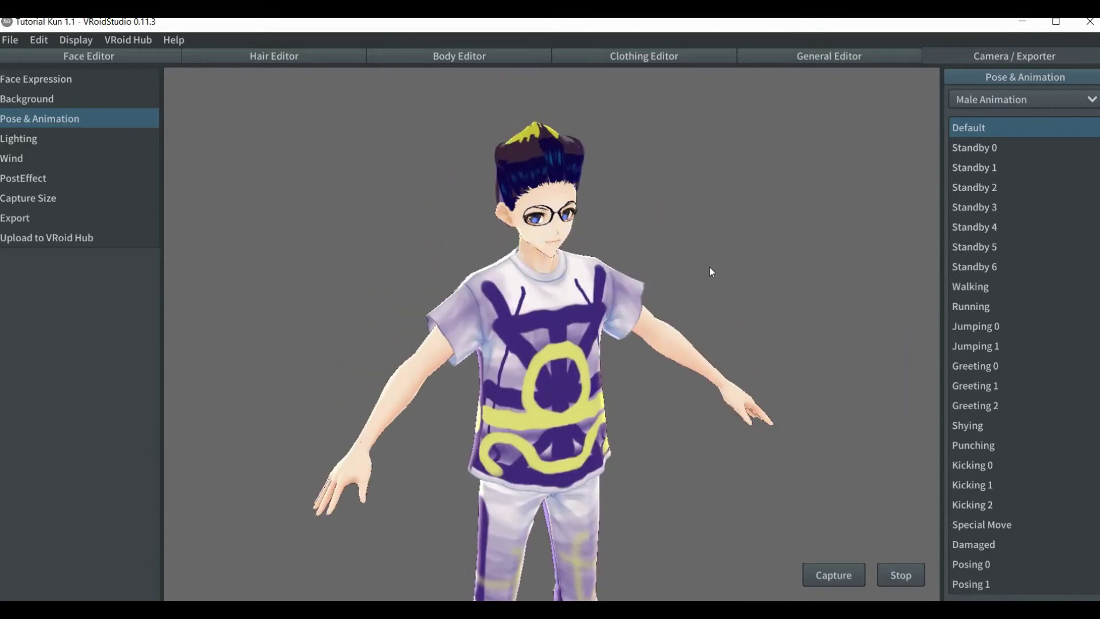
mouse_move(708, 266)
right_down()
mouse_move(621, 265)
mouse_move(726, 253)
mouse_move(685, 253)
mouse_move(695, 273)
mouse_move(691, 262)
right_up()
scroll(691, 261, up, 2)
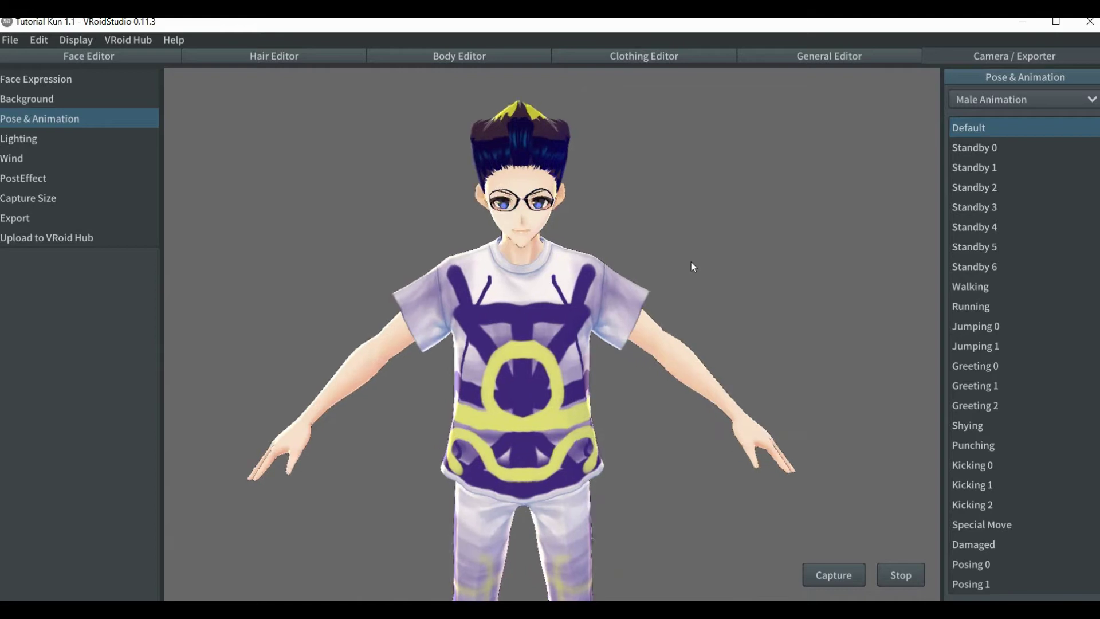
scroll(692, 265, down, 2)
right_drag(657, 464, 655, 455)
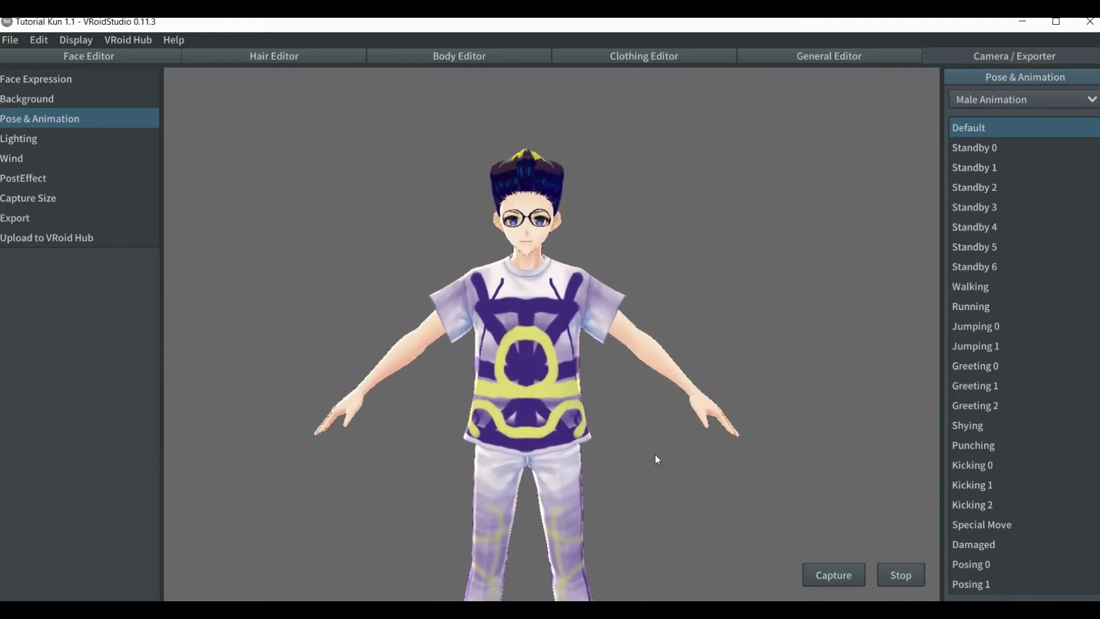
middle_drag(656, 460, 678, 398)
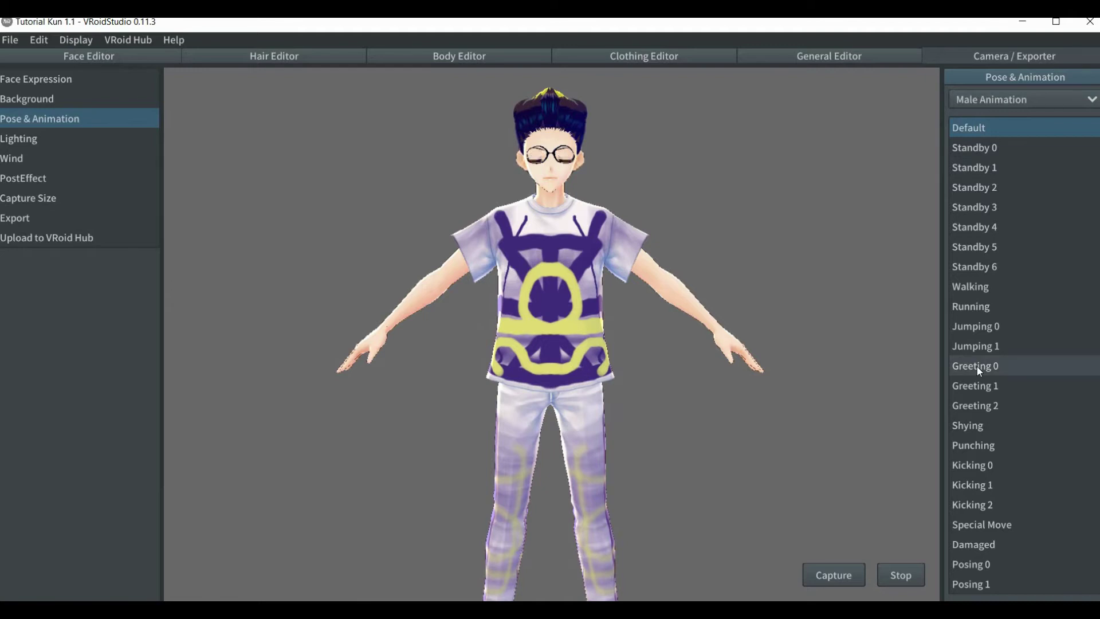
Play the Standby 3 idle animation and view it from the feet and side profile.
click(967, 216)
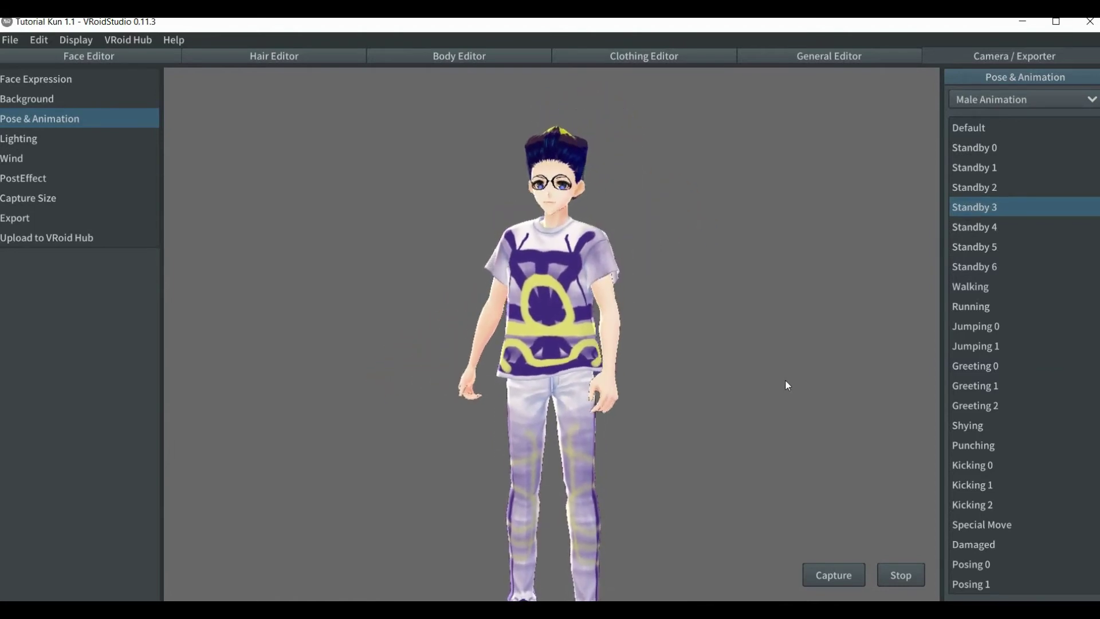
middle_drag(785, 381, 778, 329)
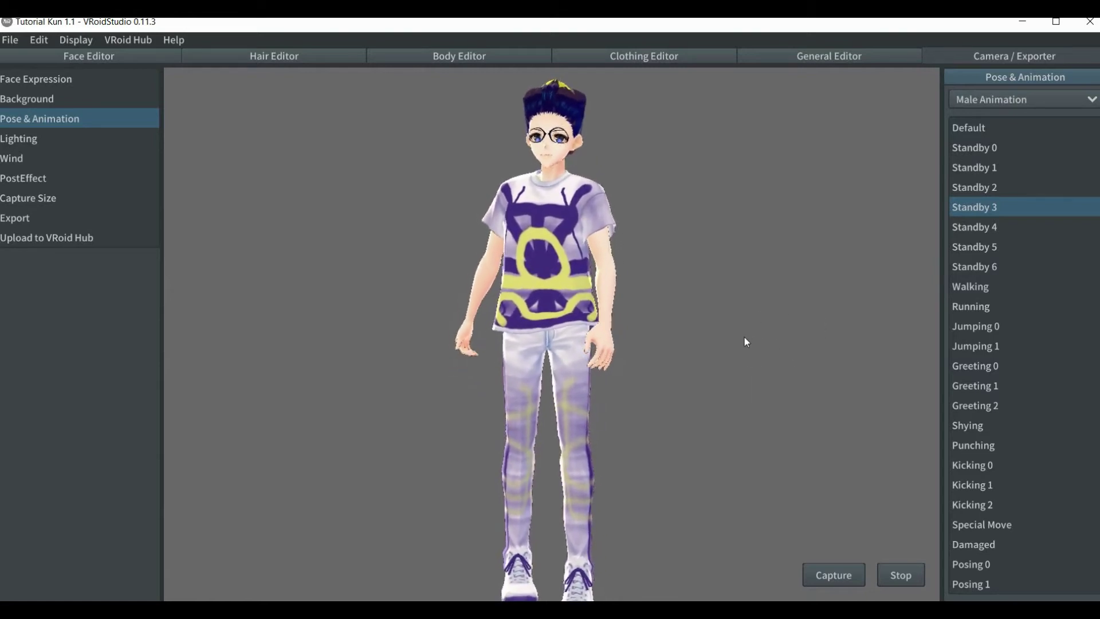
mouse_move(744, 337)
right_down()
mouse_move(659, 333)
mouse_move(746, 336)
right_up()
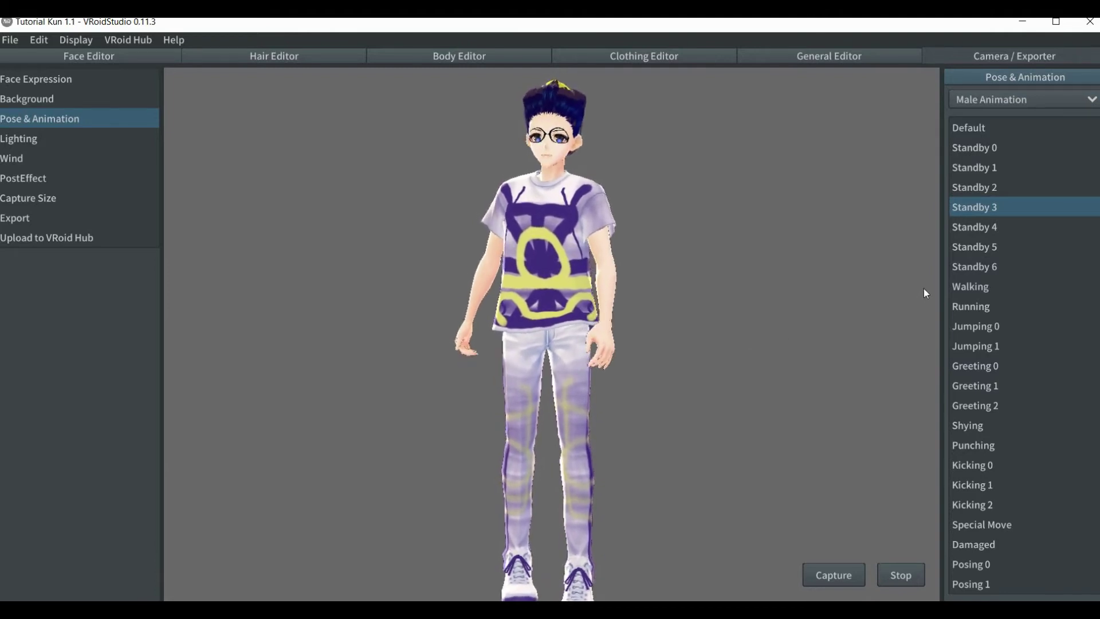
Switch to the Walking animation and watch the stride from the side and from behind.
click(973, 289)
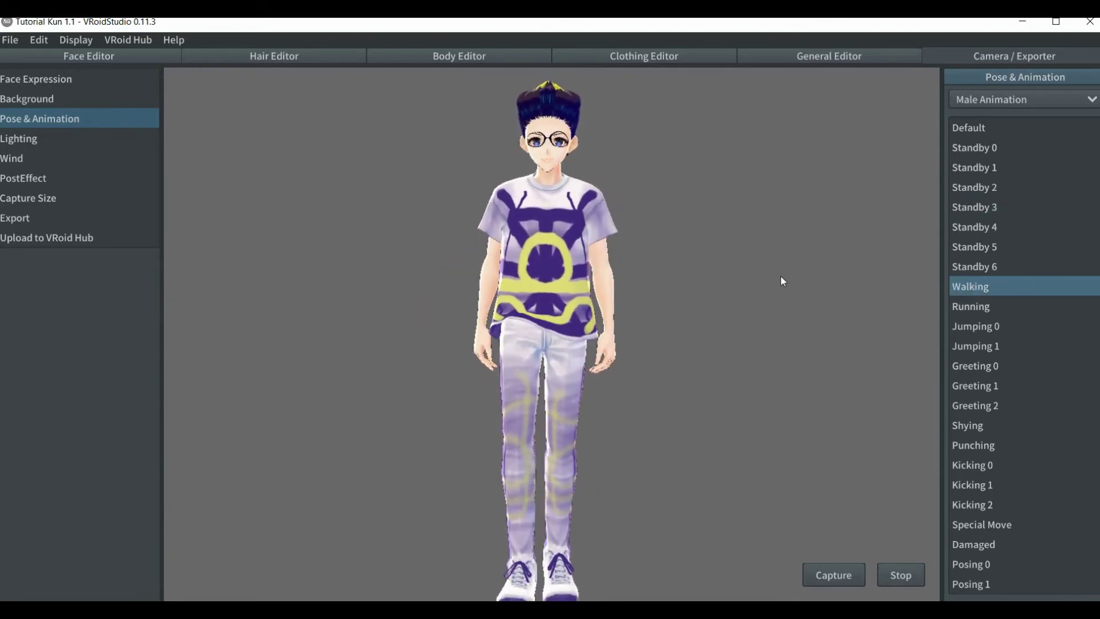
right_drag(781, 280, 712, 278)
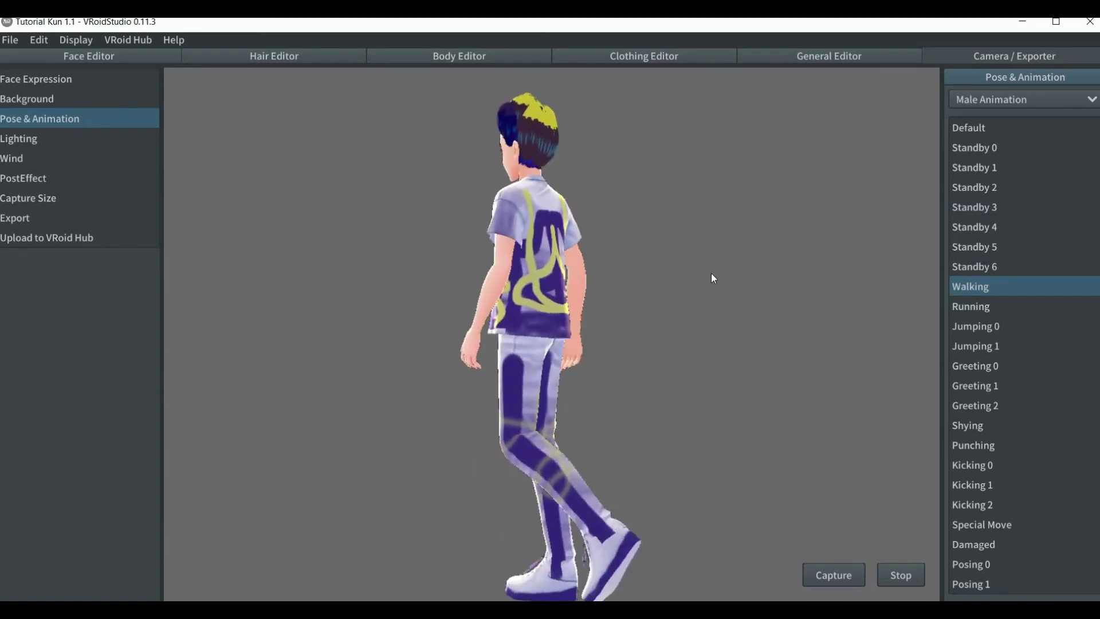
right_drag(712, 278, 796, 282)
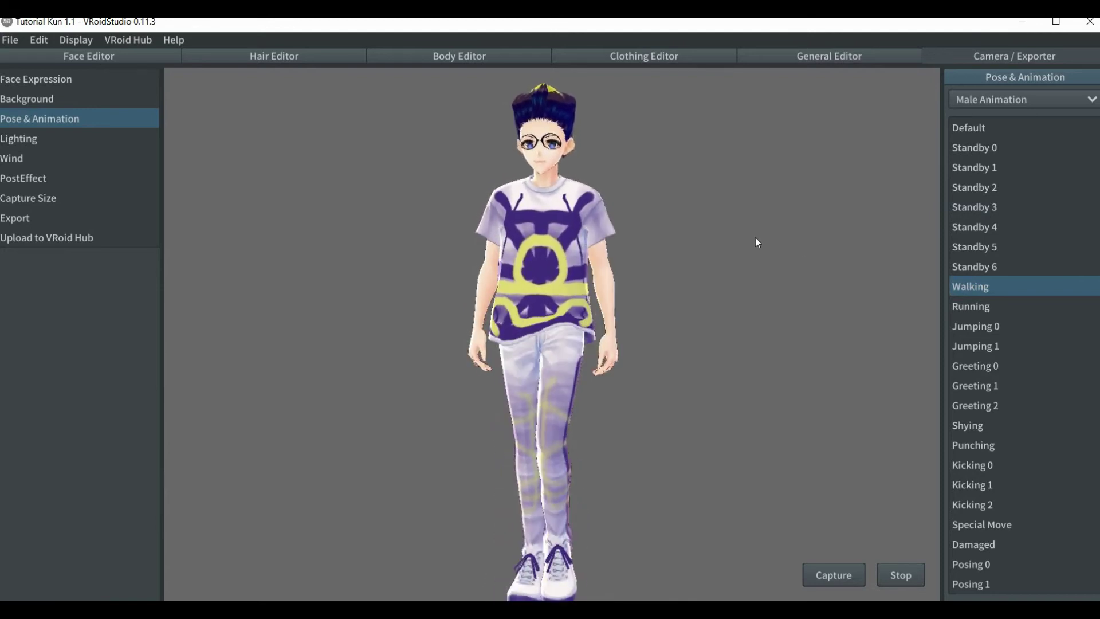
Switch to the Running animation and view the jogging character from behind and front.
click(978, 311)
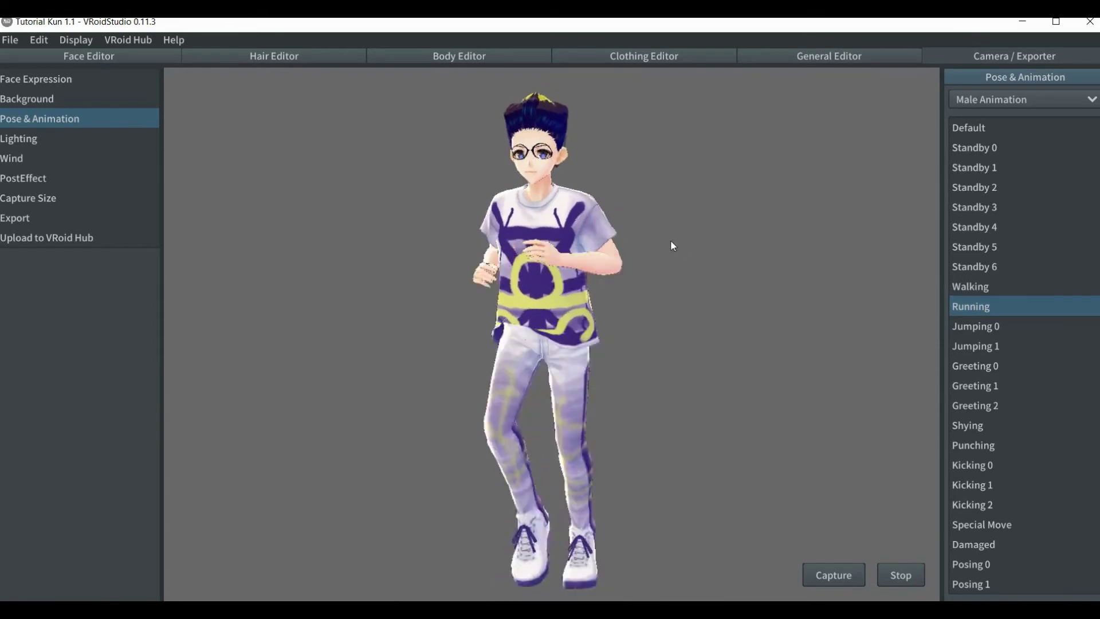
right_drag(672, 243, 695, 251)
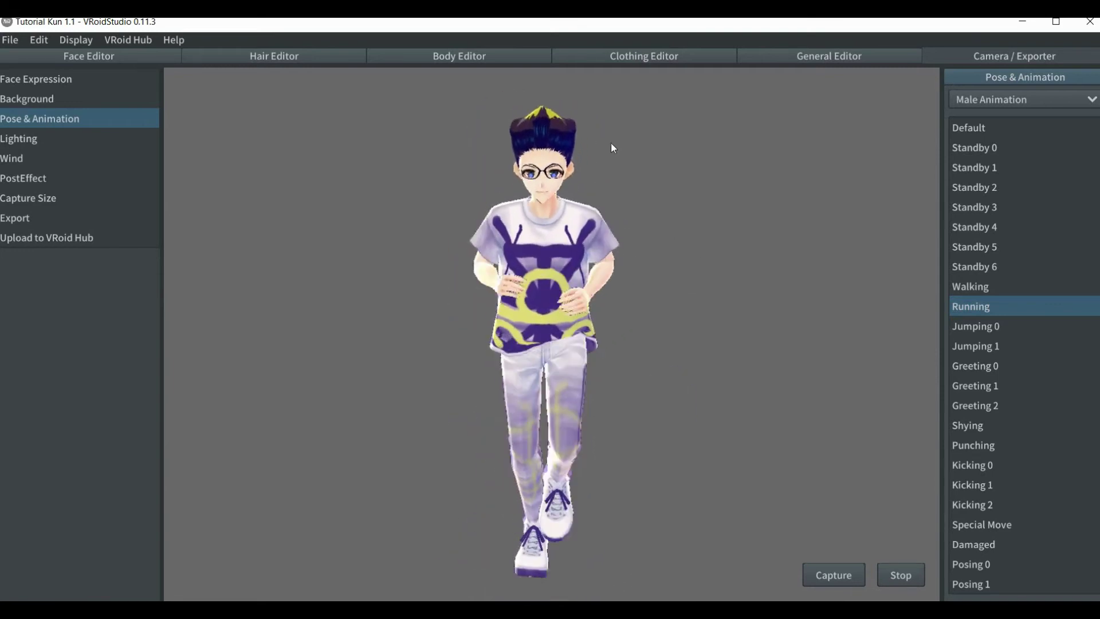
scroll(612, 144, up, 4)
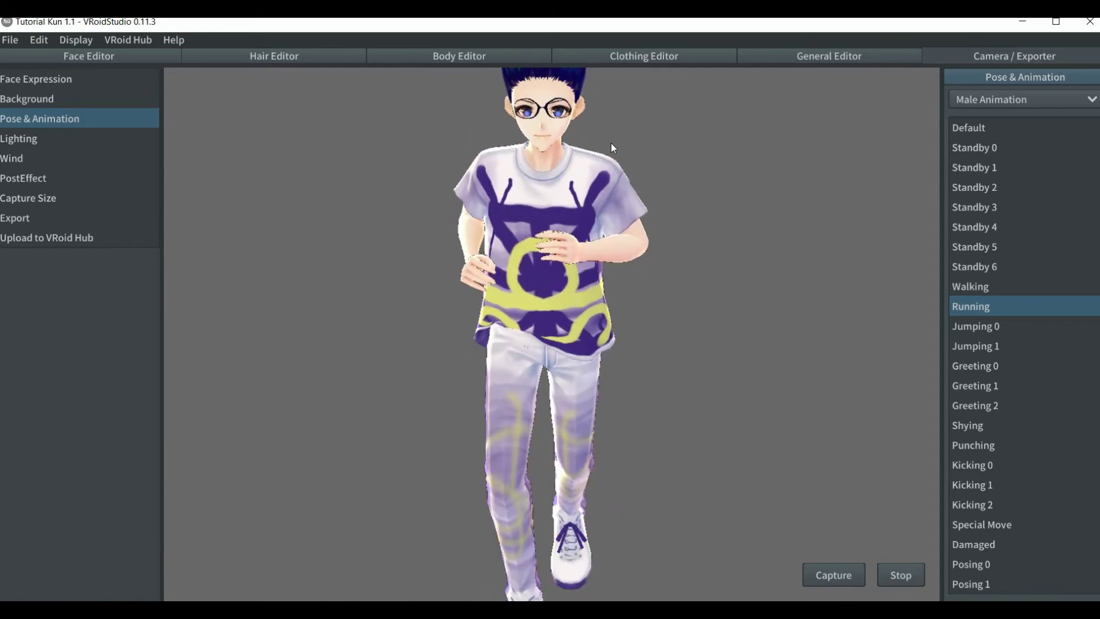
scroll(612, 148, up, 2)
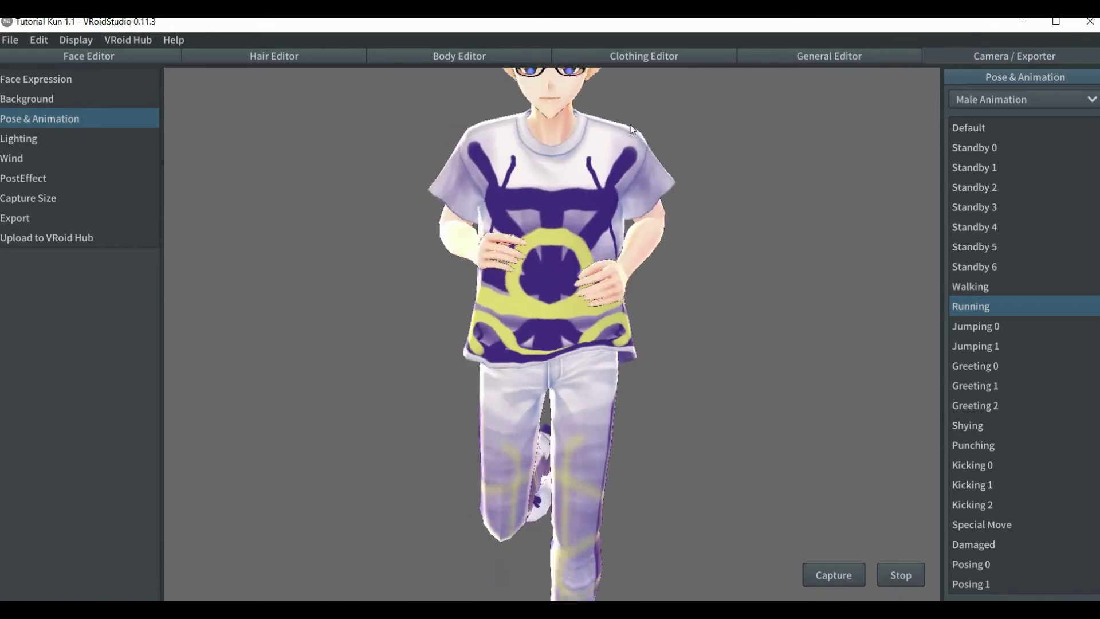
middle_drag(630, 128, 610, 251)
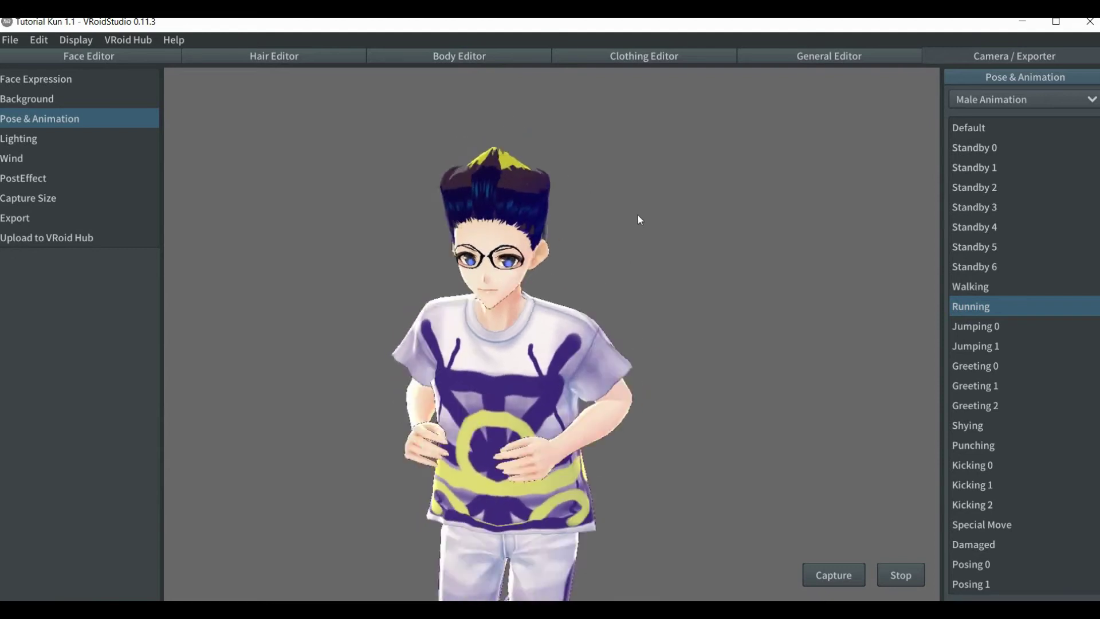
right_drag(639, 219, 579, 218)
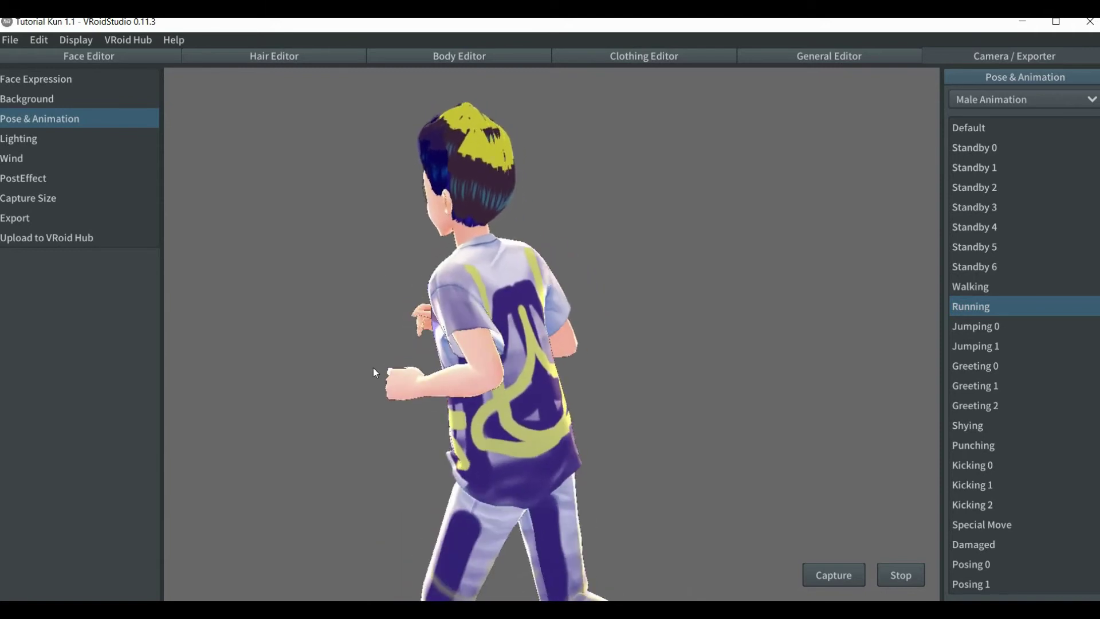
right_drag(375, 372, 446, 362)
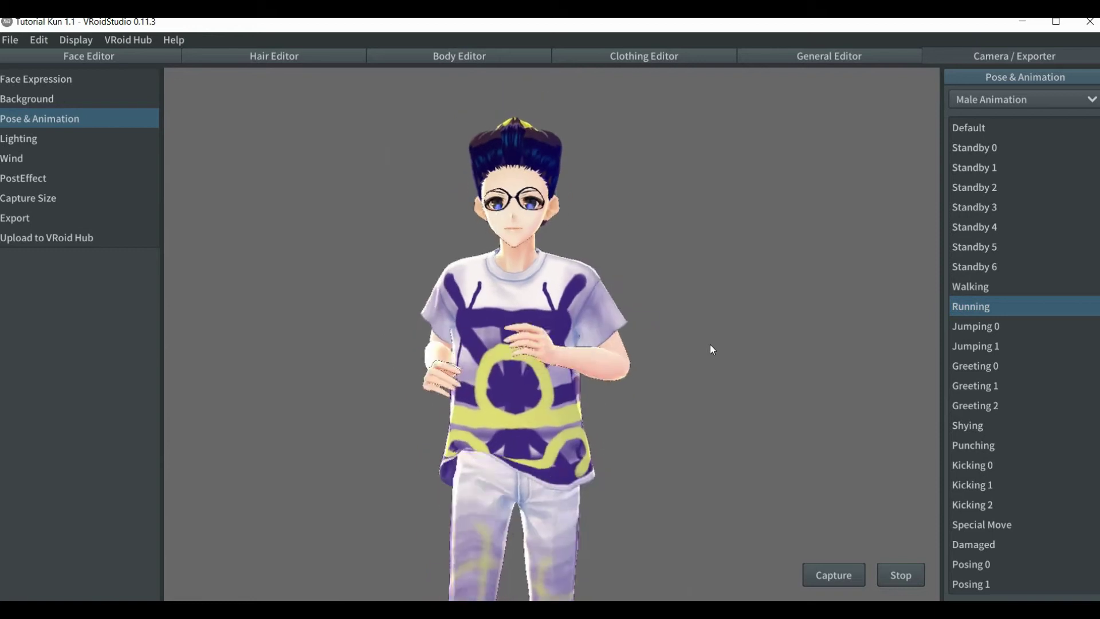
scroll(711, 346, down, 5)
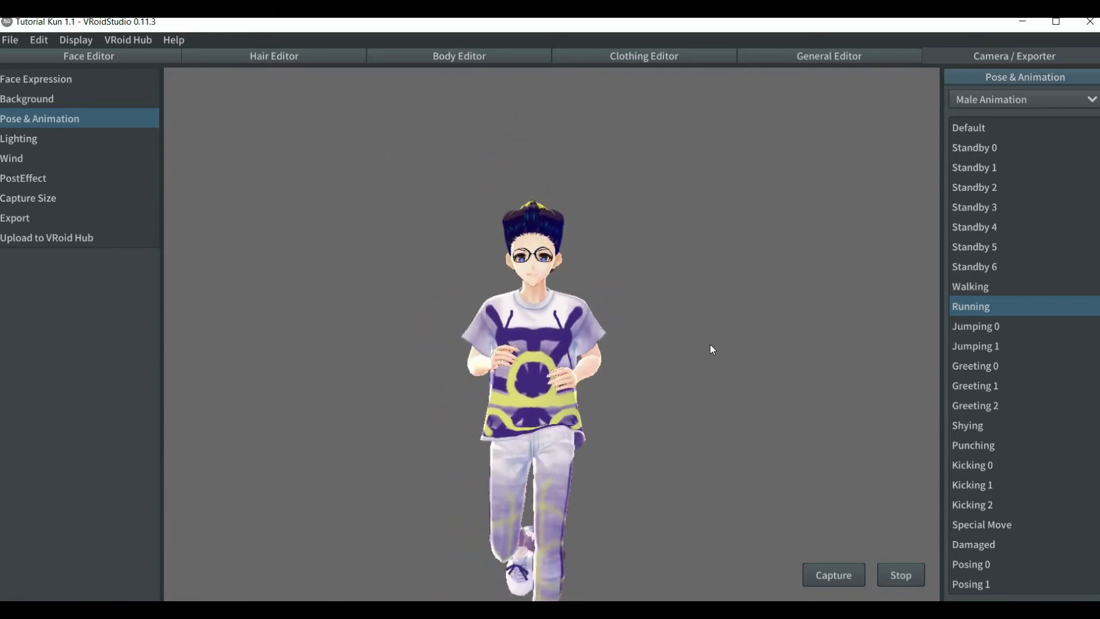
Try Jumping 0 and Greeting 0, then settle on the Greeting 2 salute animation.
click(975, 326)
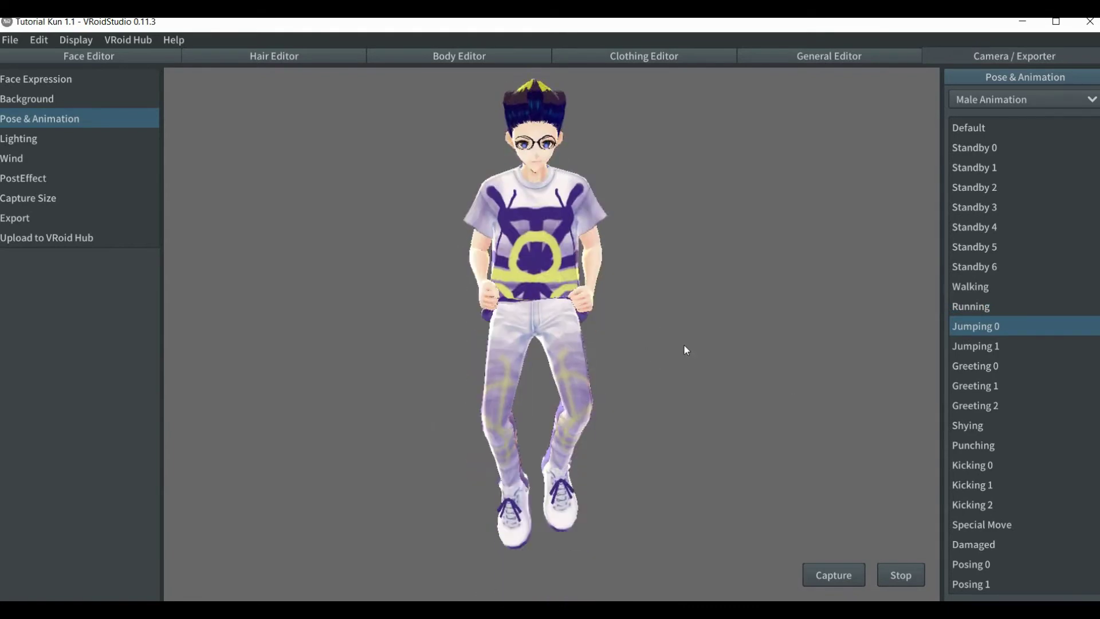
mouse_move(668, 341)
right_down()
mouse_move(626, 340)
mouse_move(614, 361)
mouse_move(687, 352)
right_up()
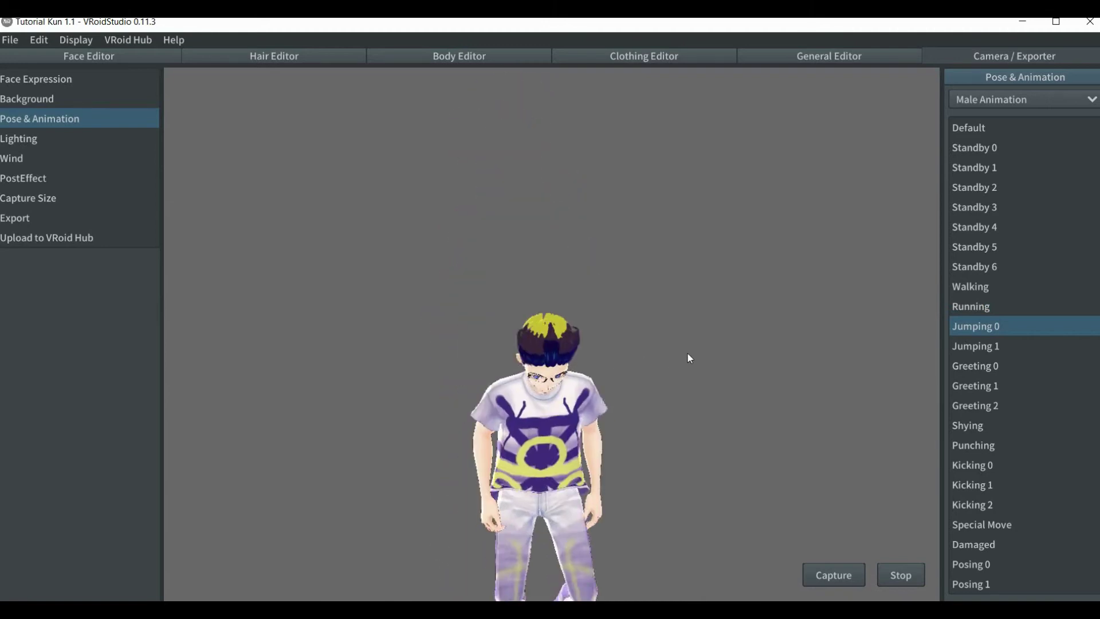
click(979, 366)
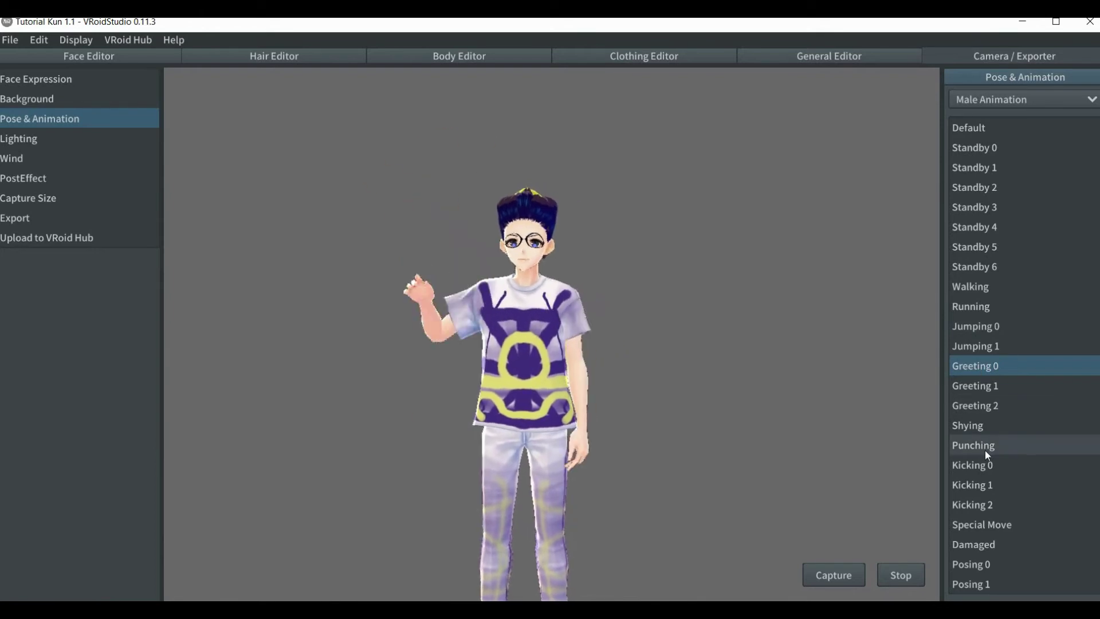
click(982, 408)
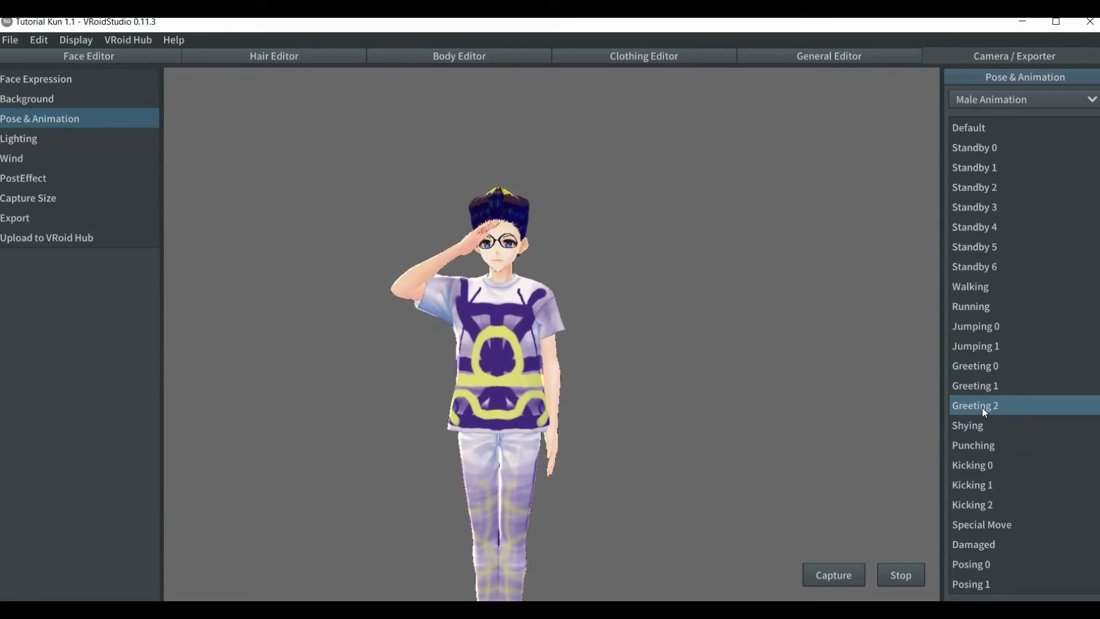
Play the Kicking 0 animation and watch the knee-raising kick loop in the viewport.
click(972, 468)
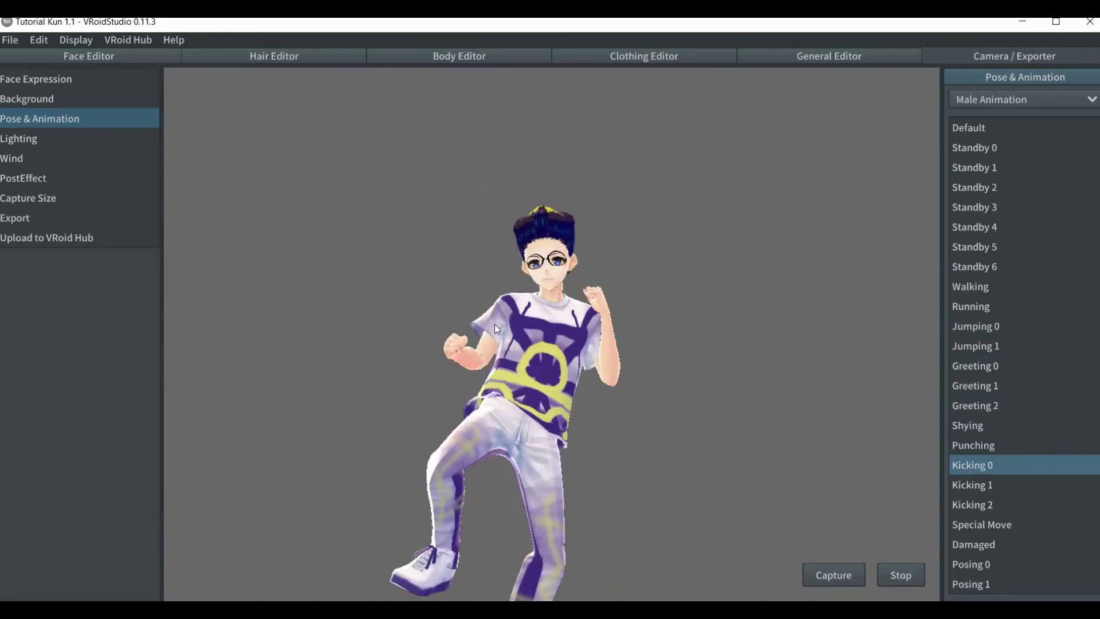
click(514, 333)
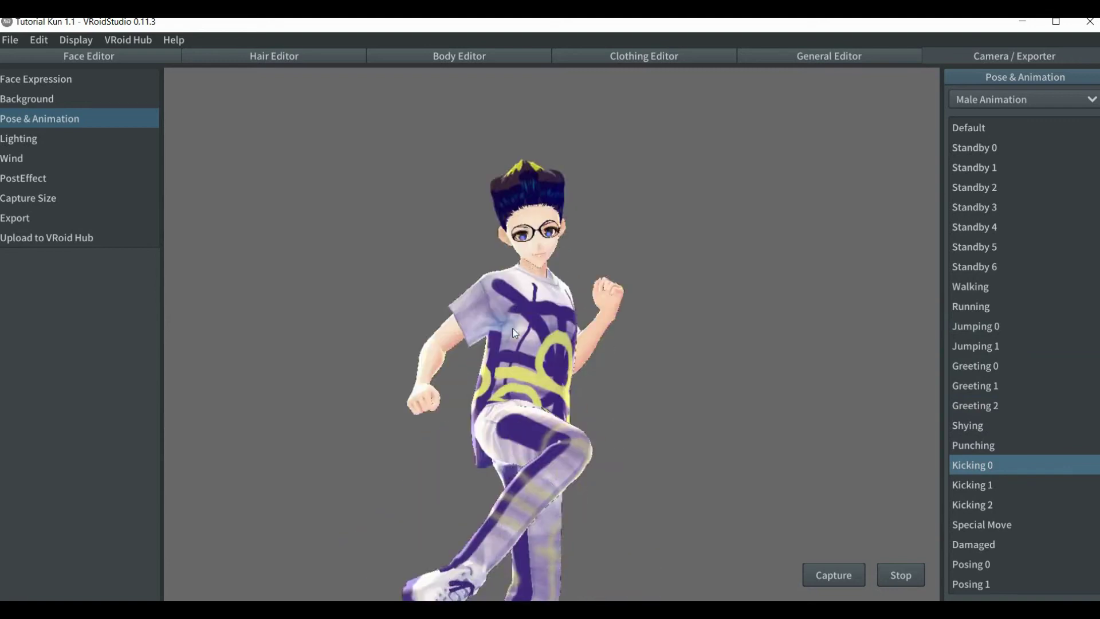
click(517, 334)
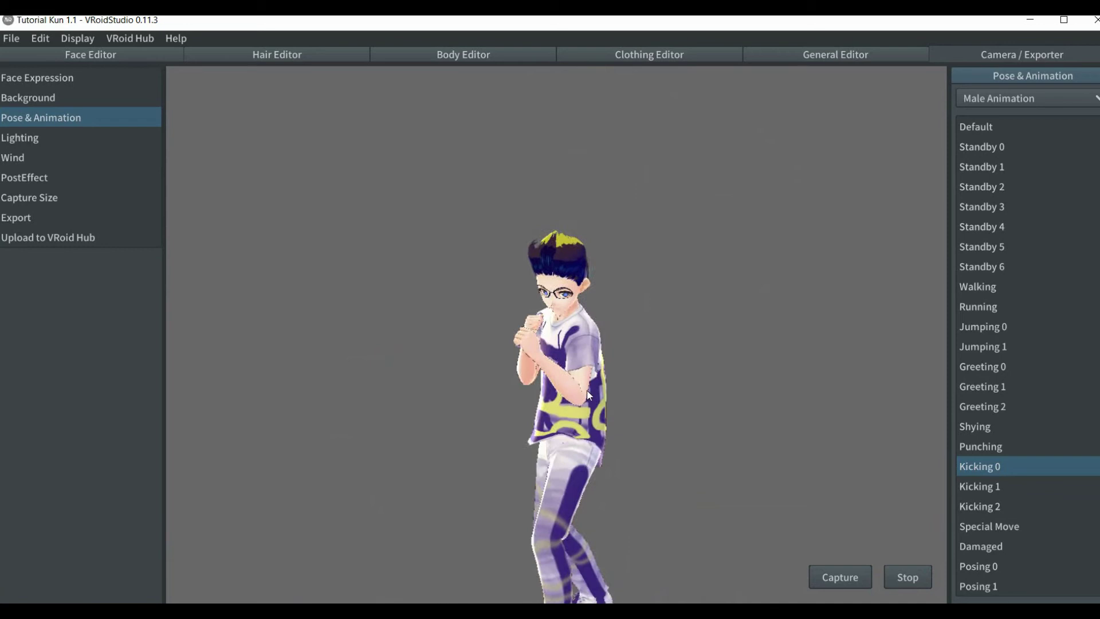
Keep the Kicking 0 male animation looping on the character.
click(394, 424)
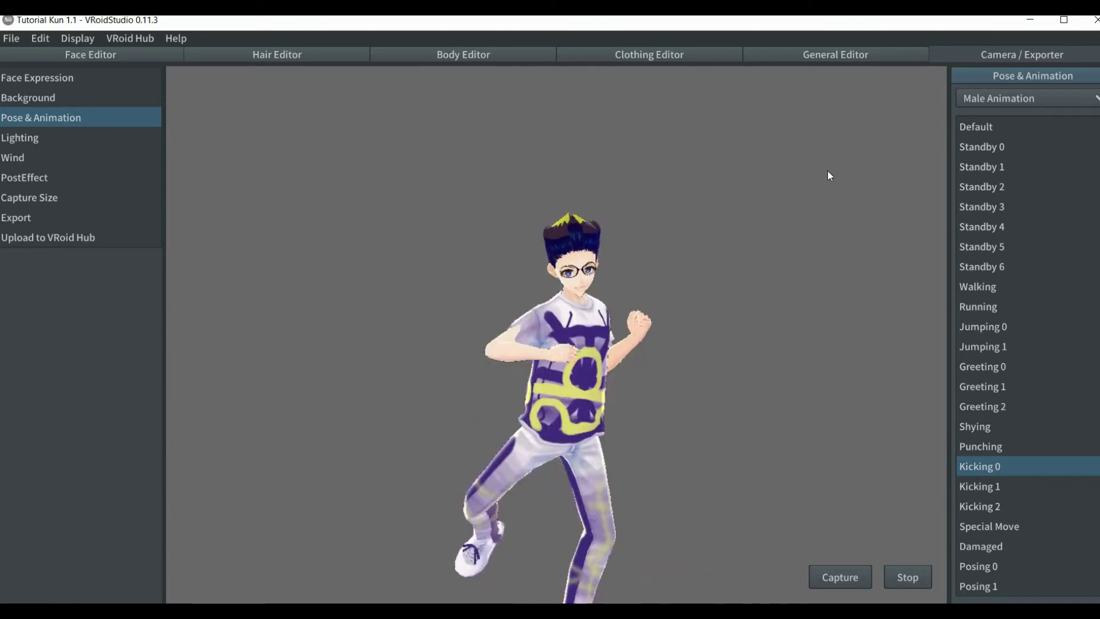
click(831, 161)
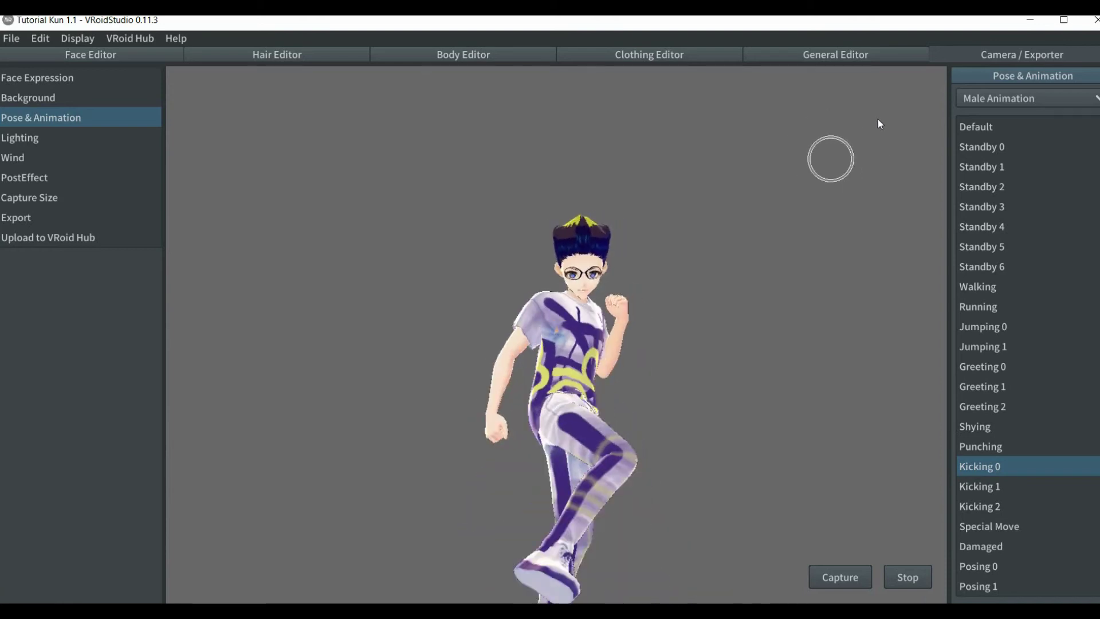
Switch the Pose & Animation mode from Male Animation to Pose and expand Preset Pose.
click(1097, 100)
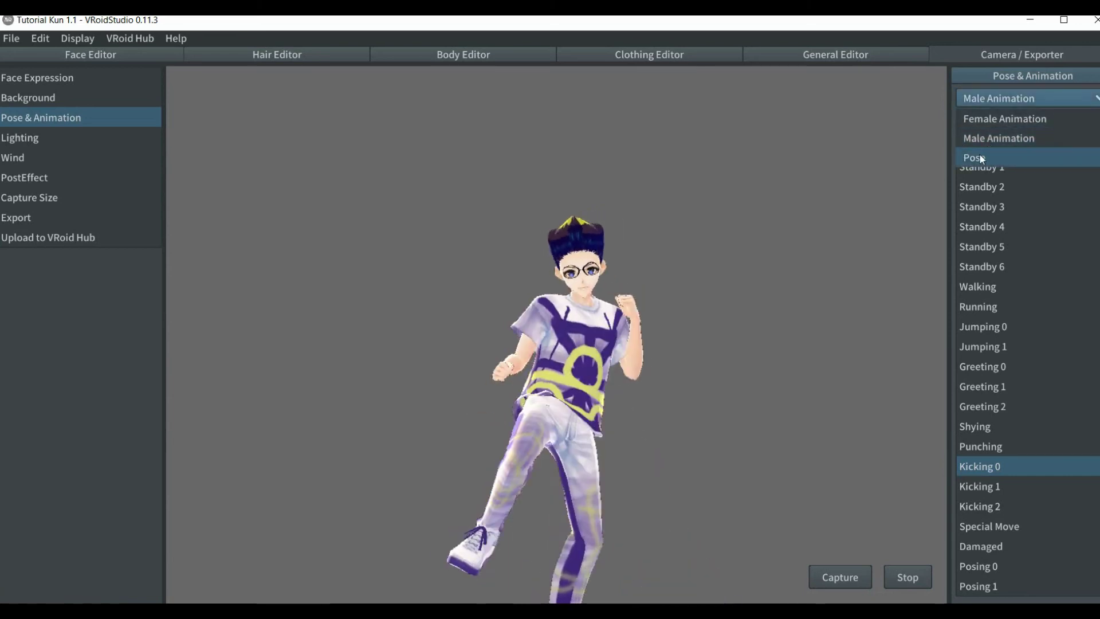
click(1030, 96)
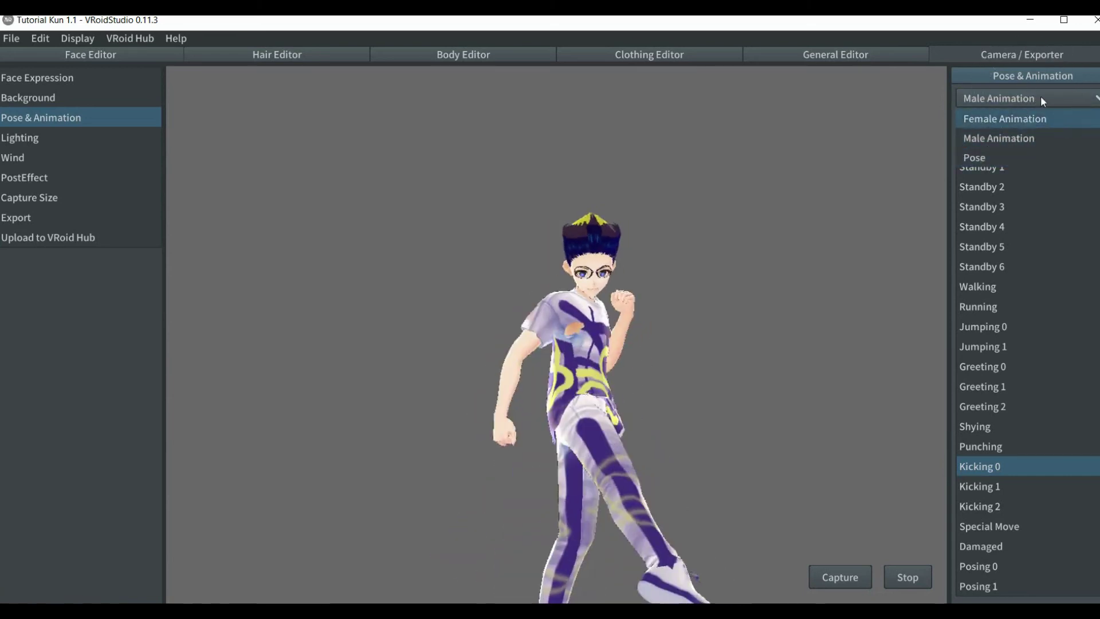
click(971, 157)
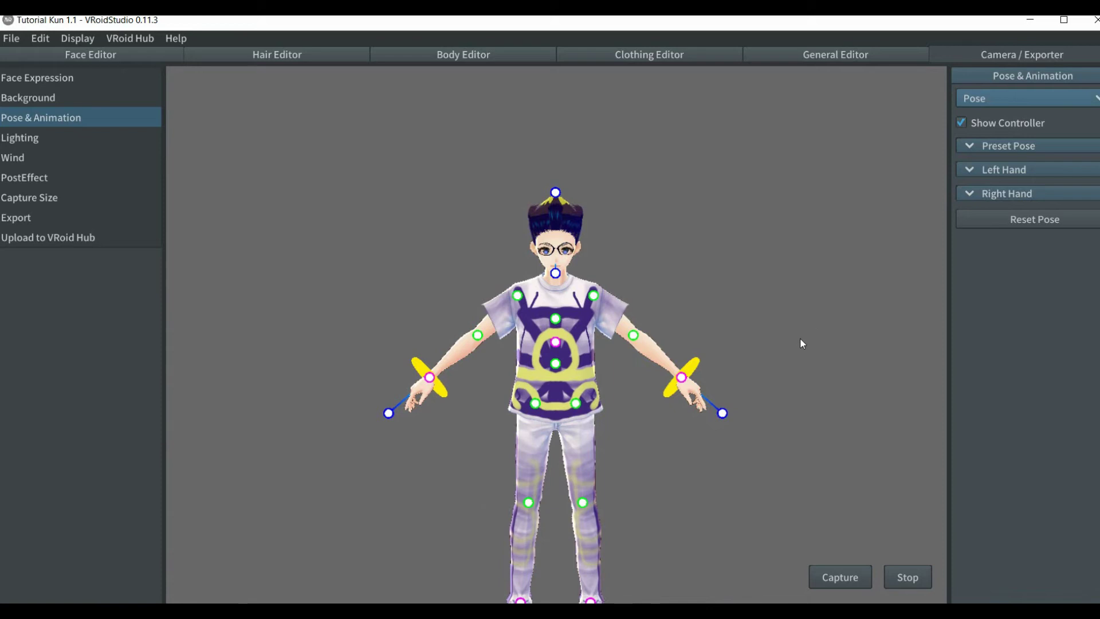
middle_drag(801, 343, 798, 238)
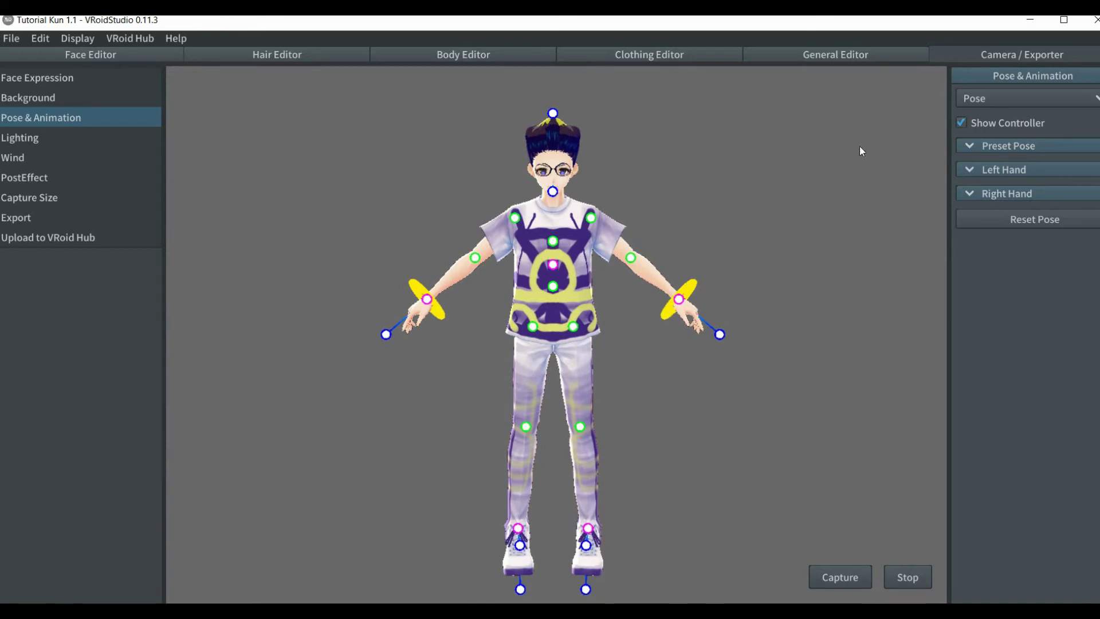
click(968, 148)
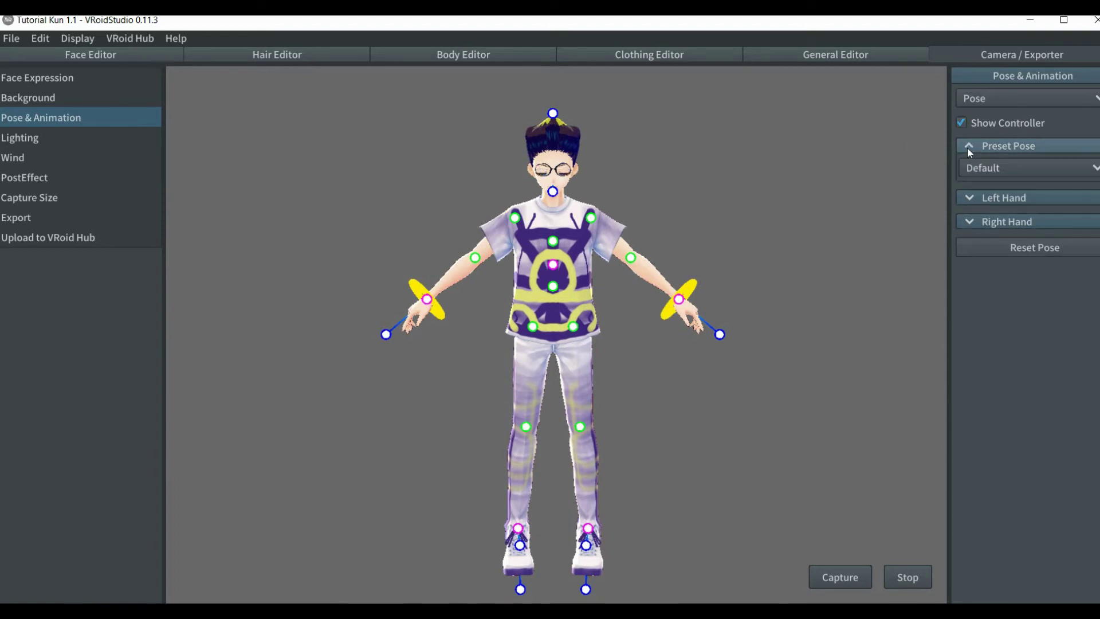
Apply the Thinking preset pose from the Preset Pose list.
click(1096, 170)
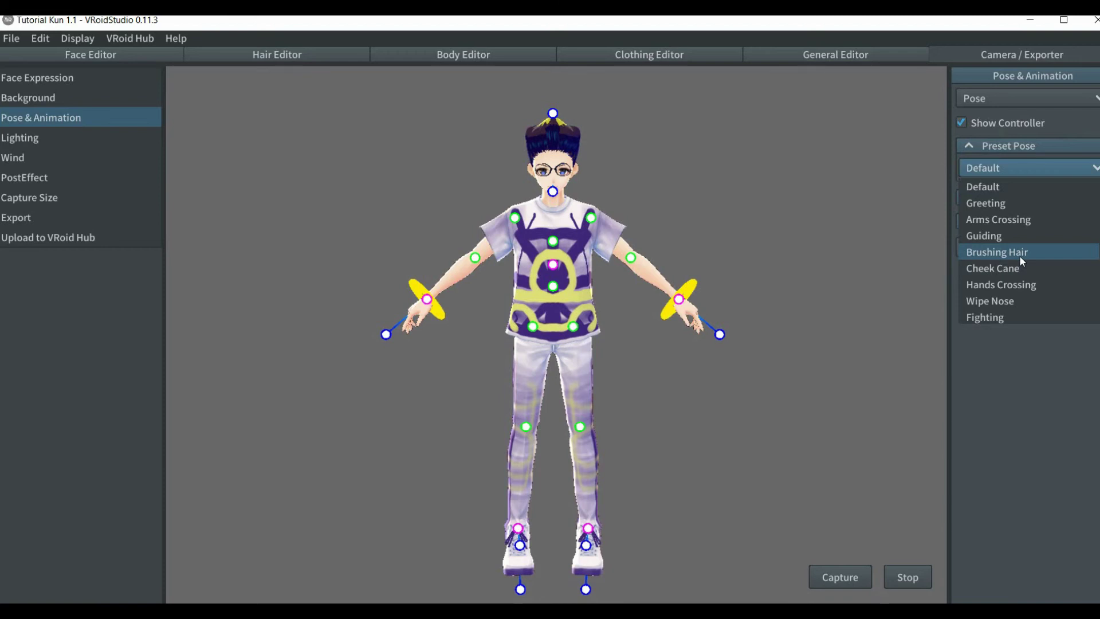
scroll(1020, 257, down, 2)
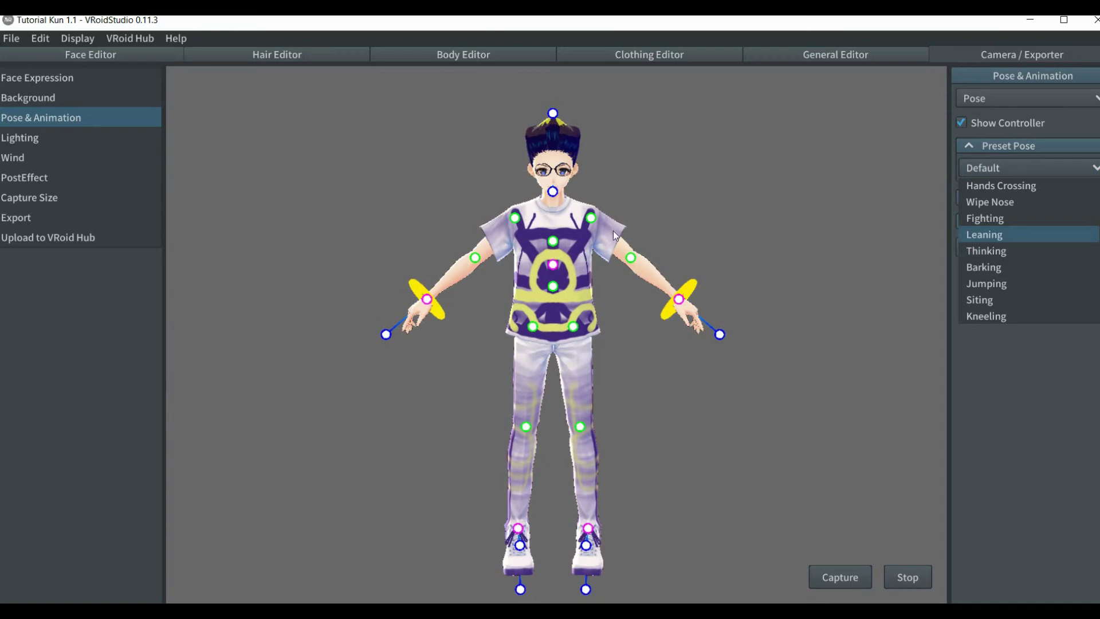
click(986, 252)
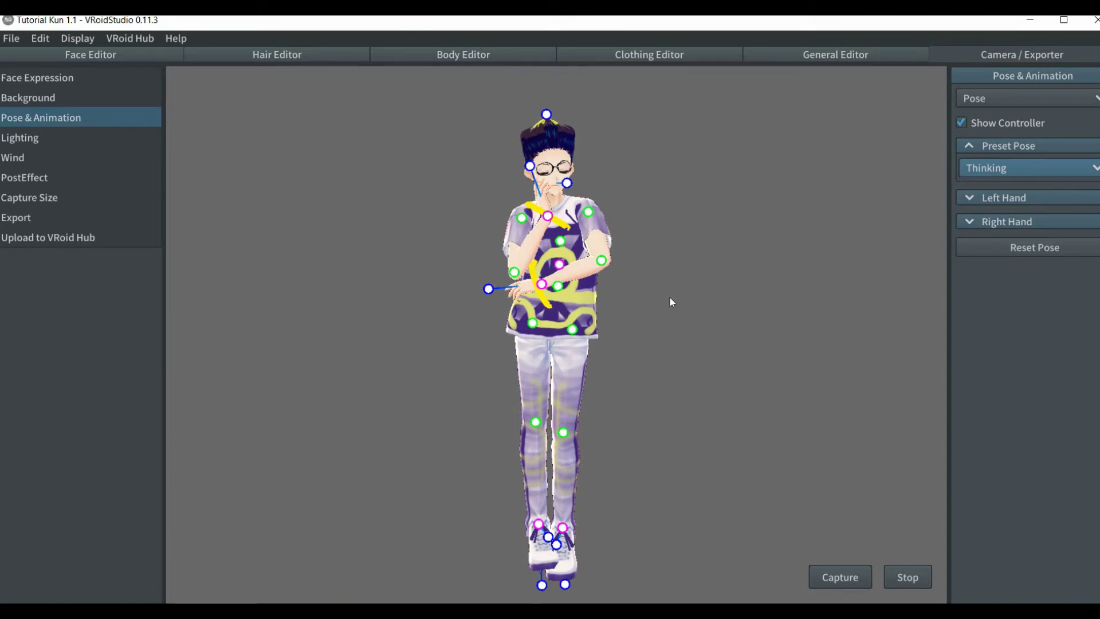
Reposition the lower hand slightly and raise its wrist to adjust the forearm.
key(ctrl)
scroll(558, 289, up, 5)
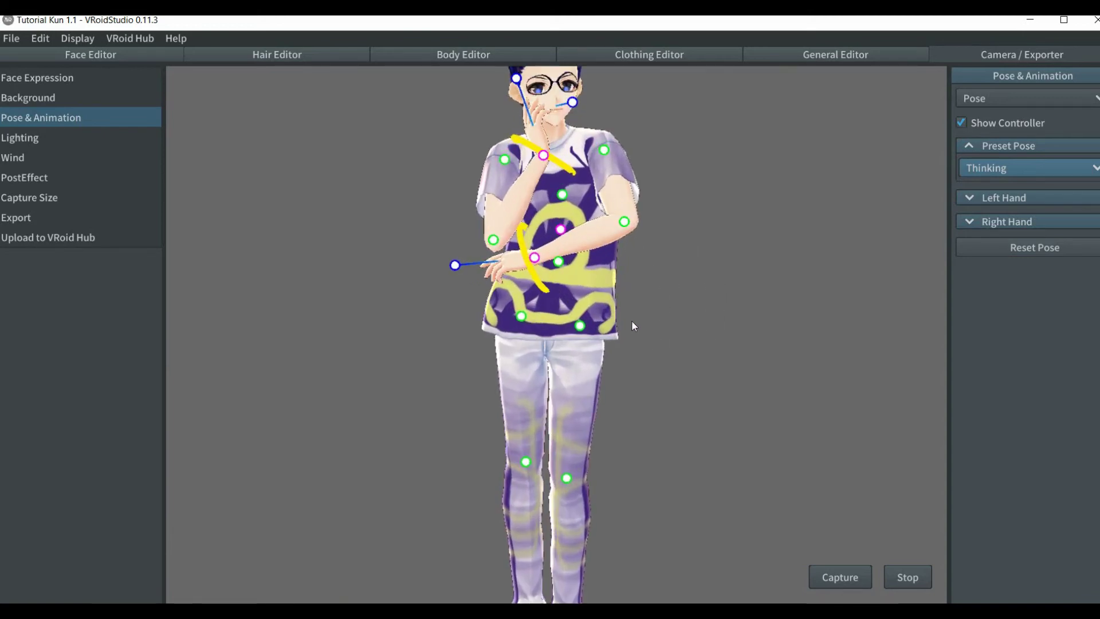
middle_drag(633, 322, 665, 391)
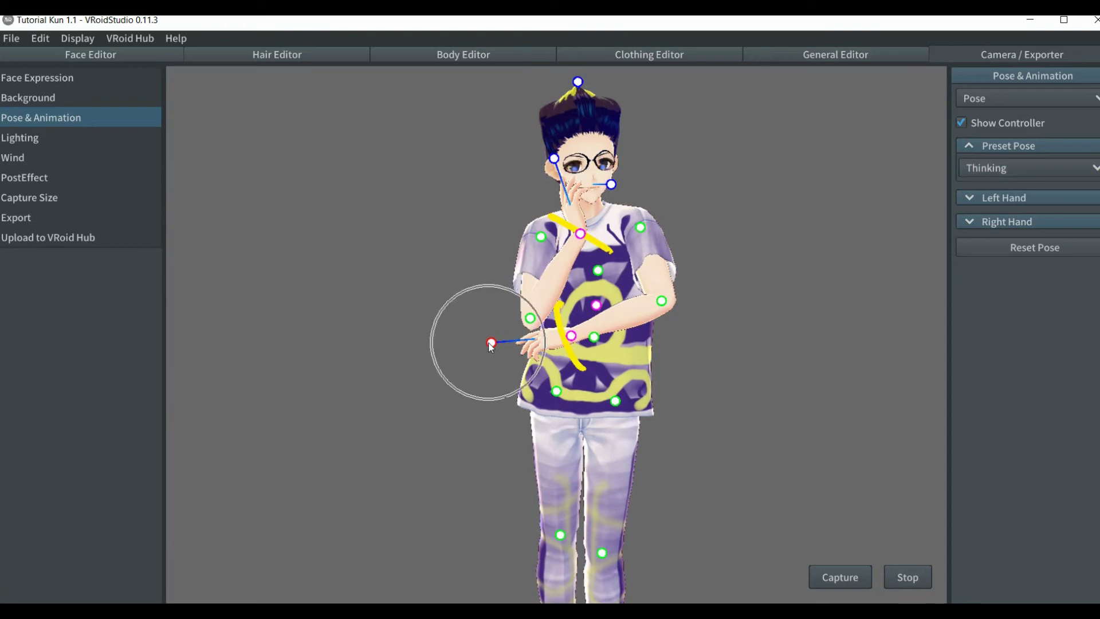
mouse_move(491, 347)
mouse_down()
mouse_move(487, 400)
mouse_move(478, 358)
mouse_move(598, 376)
mouse_move(508, 347)
mouse_up()
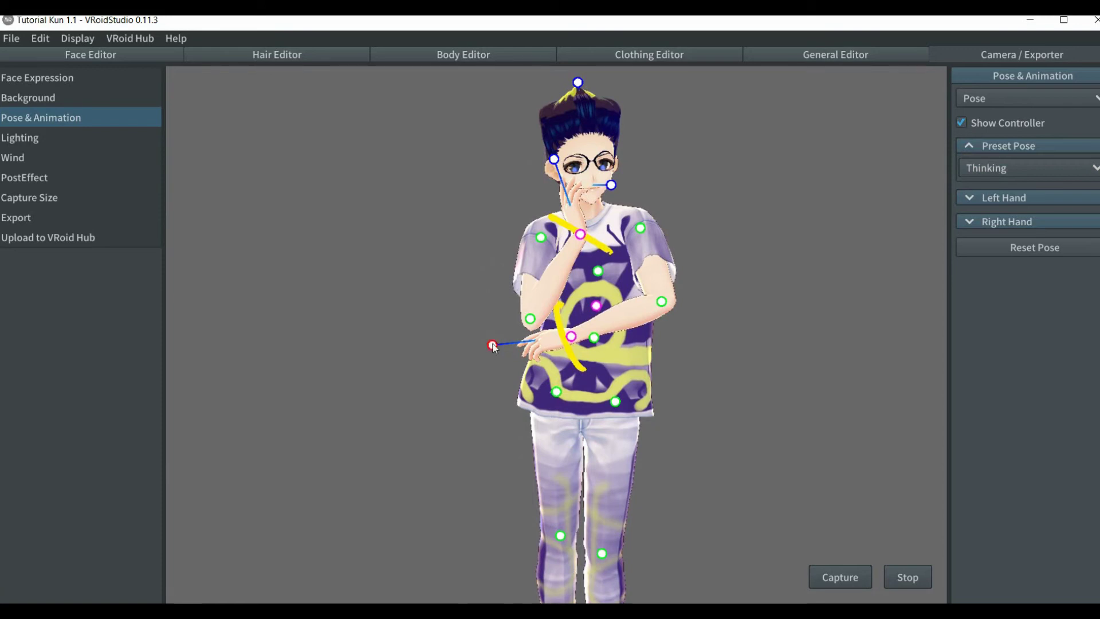
drag(521, 336, 499, 328)
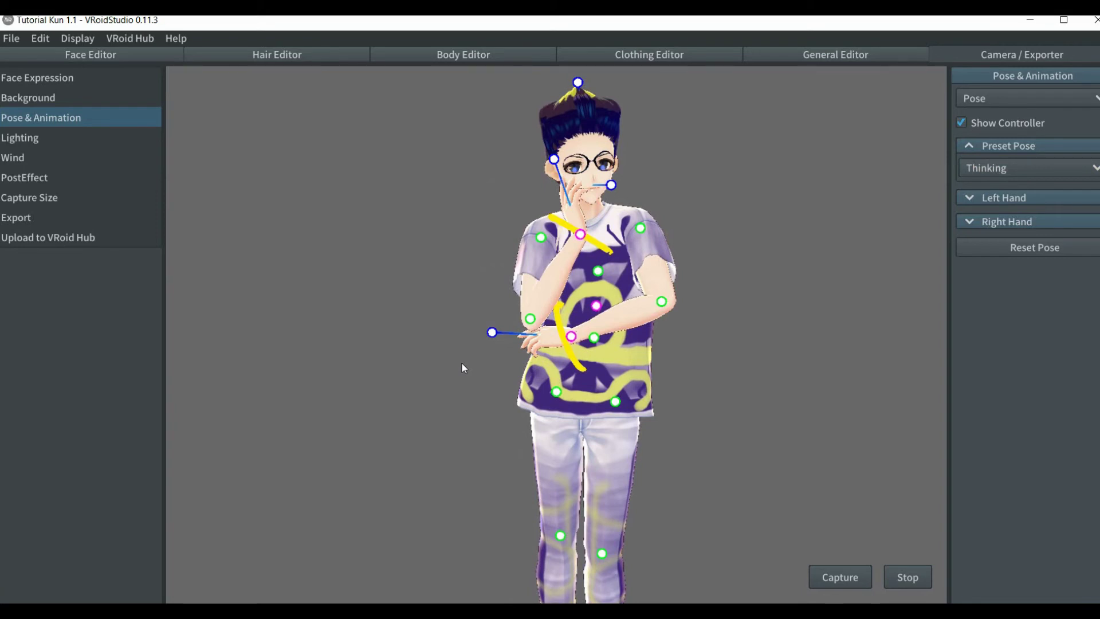
right_drag(462, 362, 526, 361)
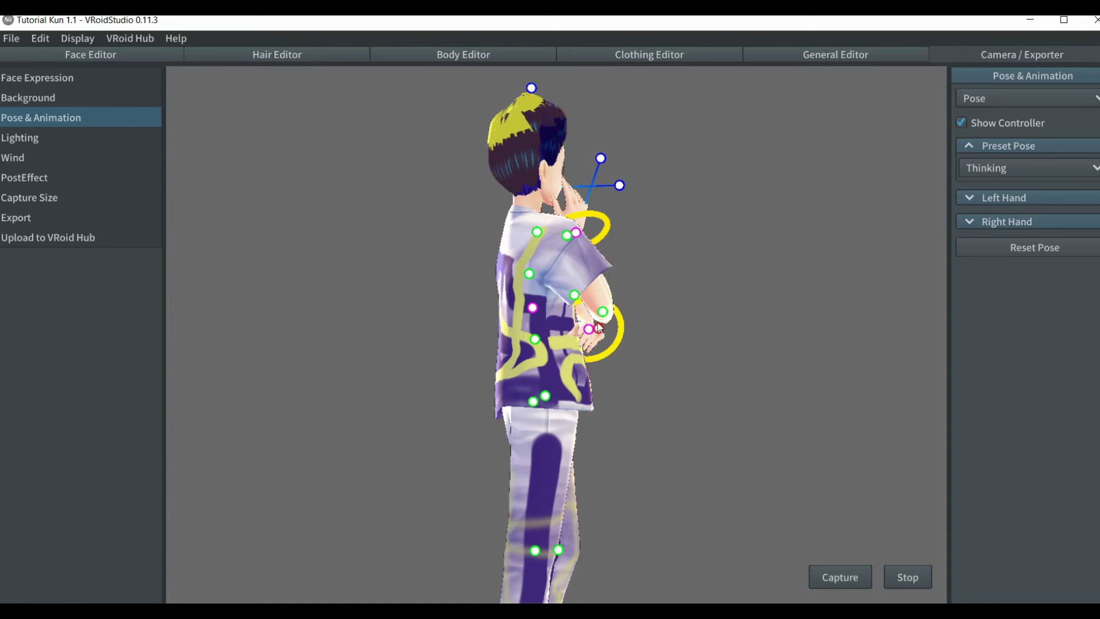
drag(599, 328, 699, 302)
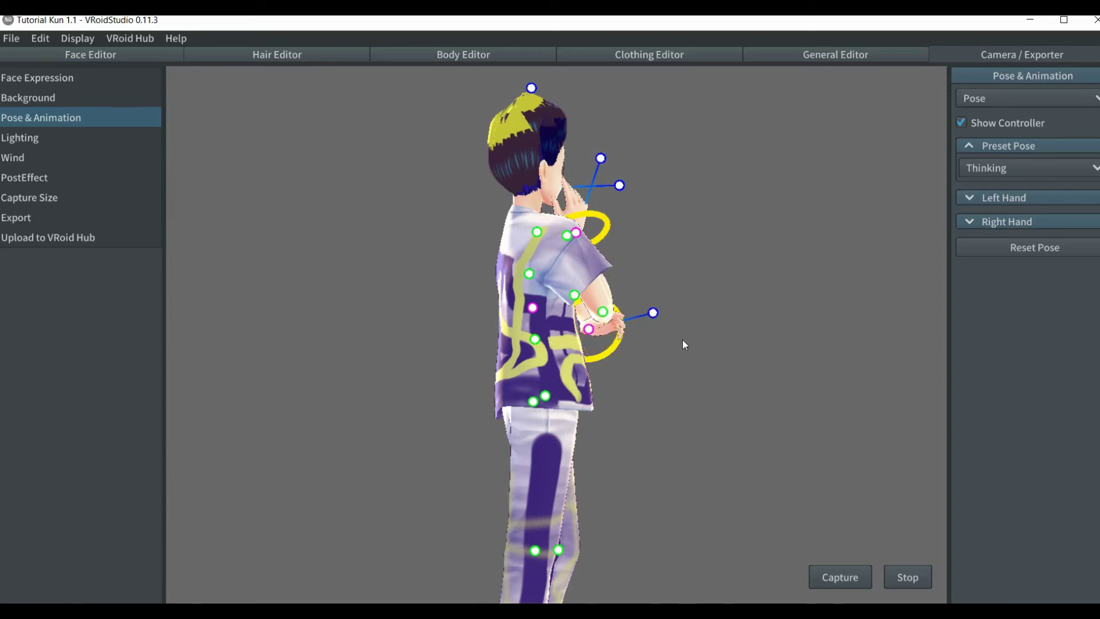
right_drag(683, 341, 617, 341)
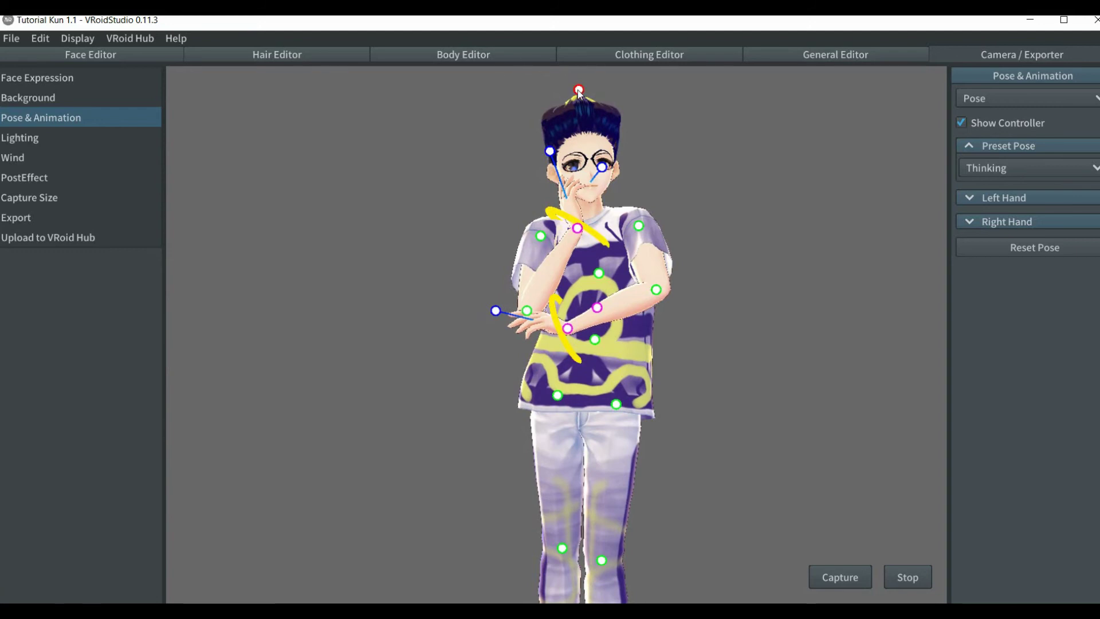
Turn the upper body toward the viewer with the shoulder joint controller.
click(642, 229)
right_drag(643, 232, 576, 236)
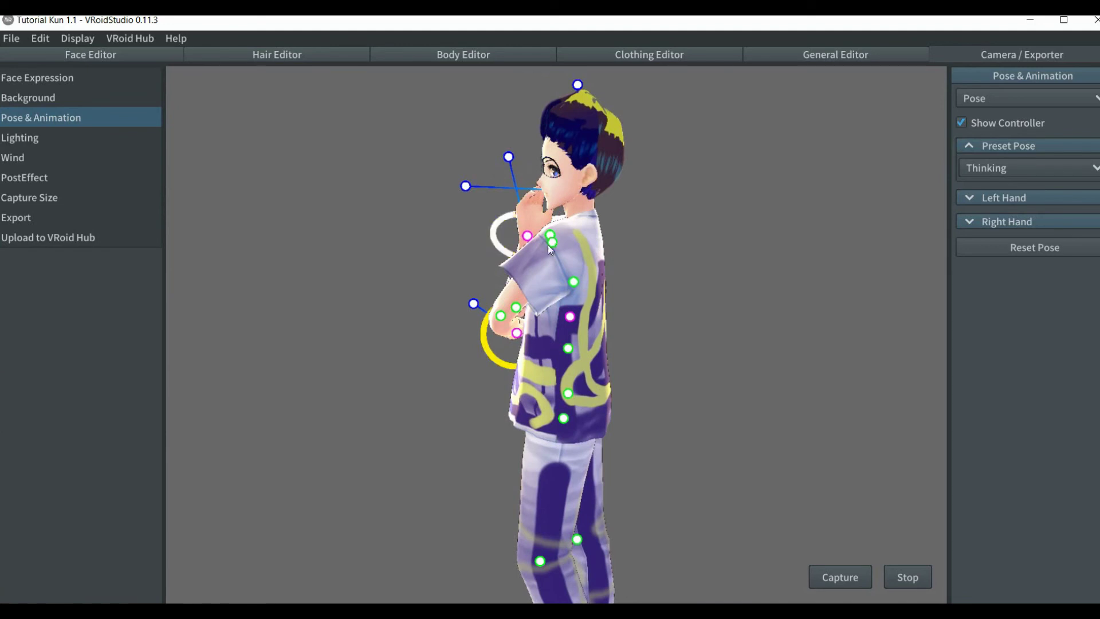
drag(556, 244, 619, 242)
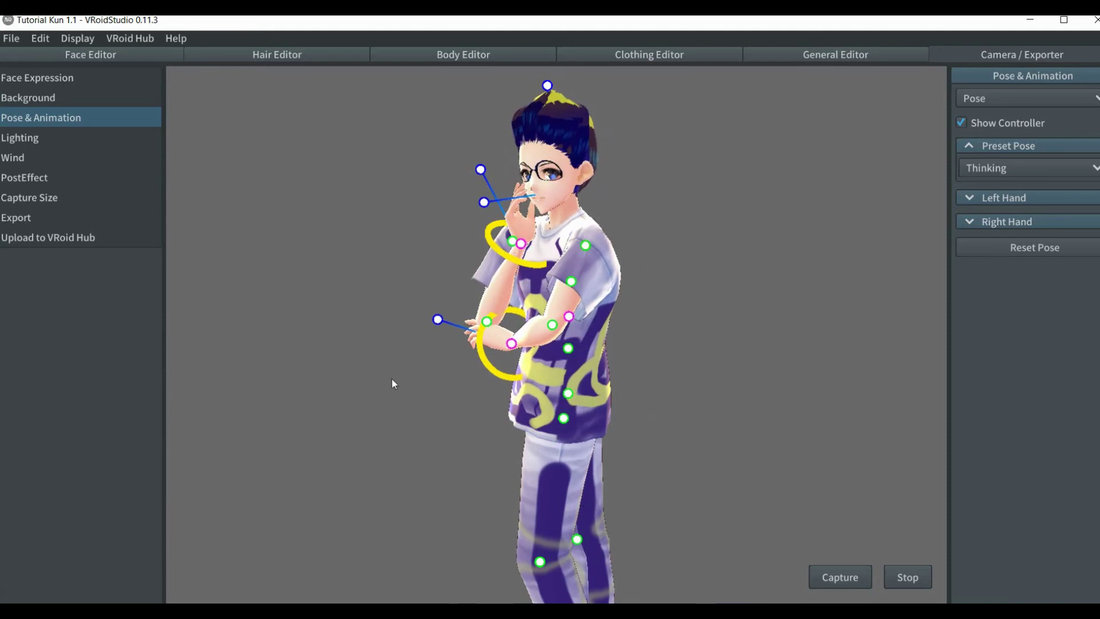
right_drag(390, 377, 431, 374)
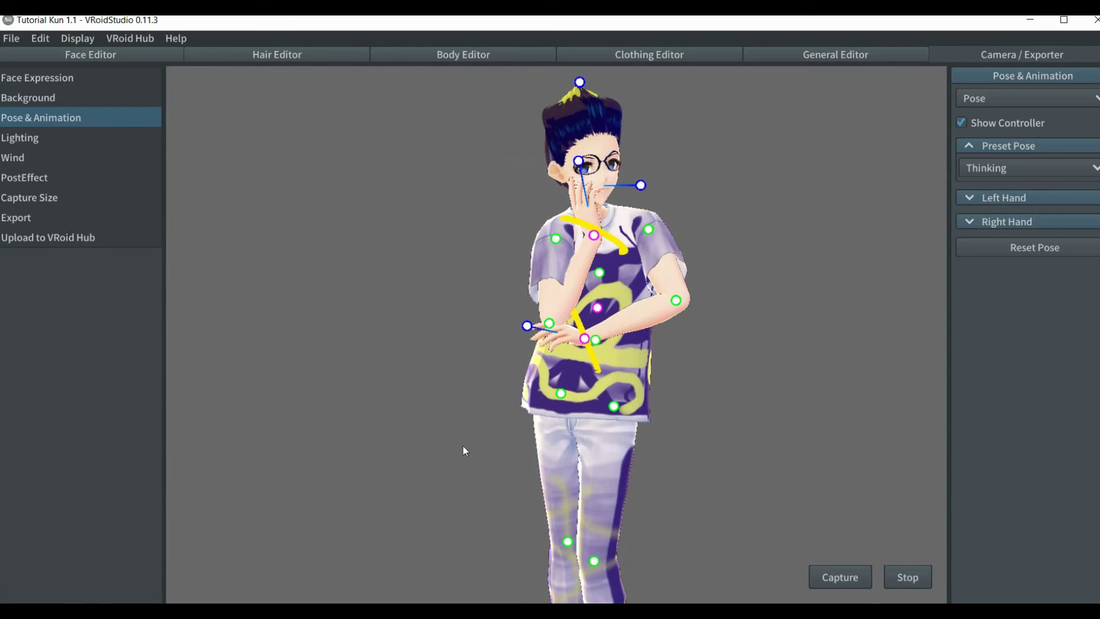
right_drag(465, 450, 487, 443)
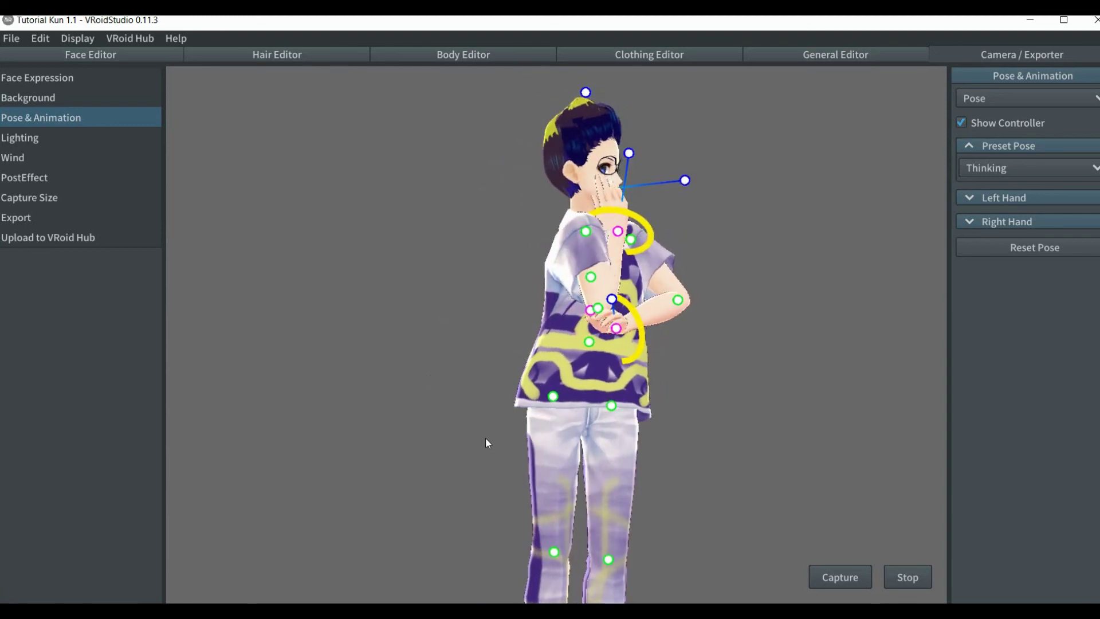
Turn the head a little and tilt it slightly.
click(585, 92)
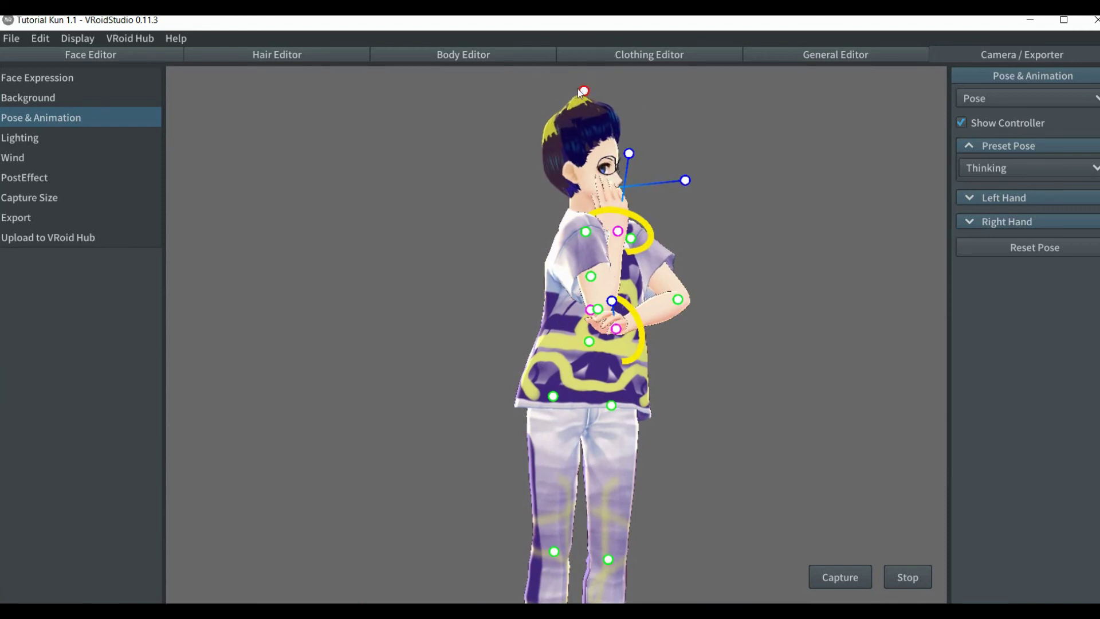
drag(579, 92, 542, 91)
right_drag(531, 207, 474, 228)
drag(536, 111, 560, 103)
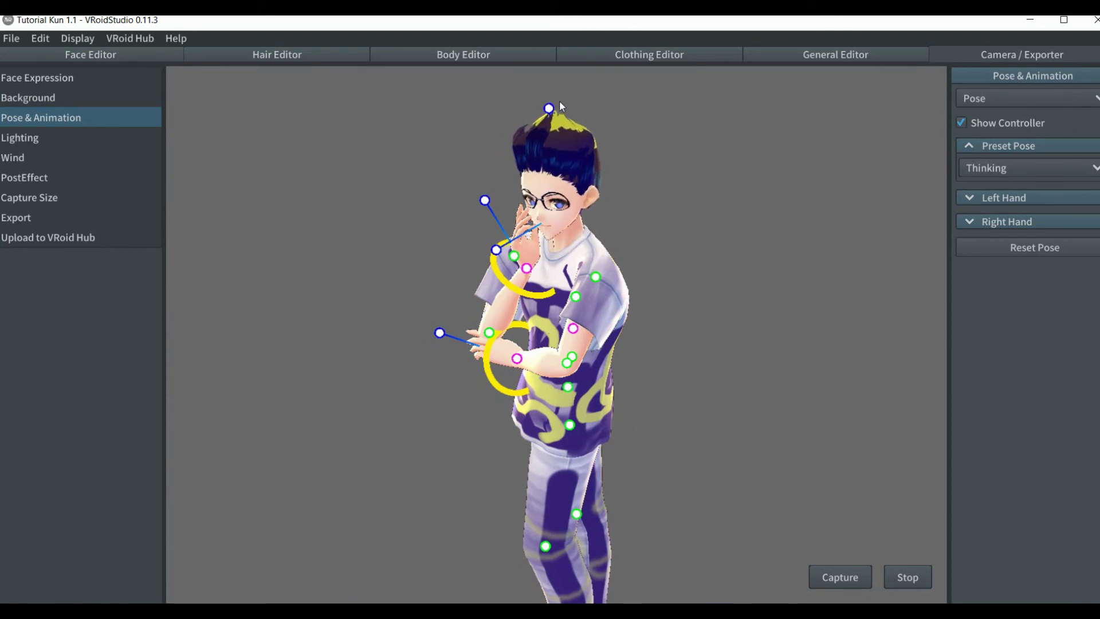
right_drag(468, 184, 553, 221)
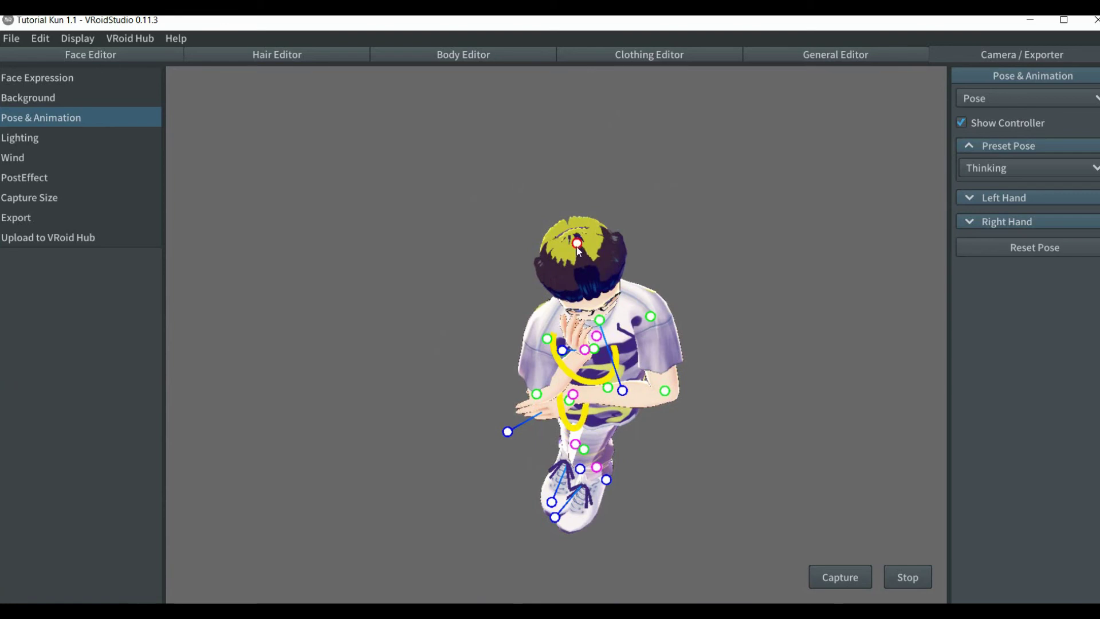
drag(577, 247, 543, 207)
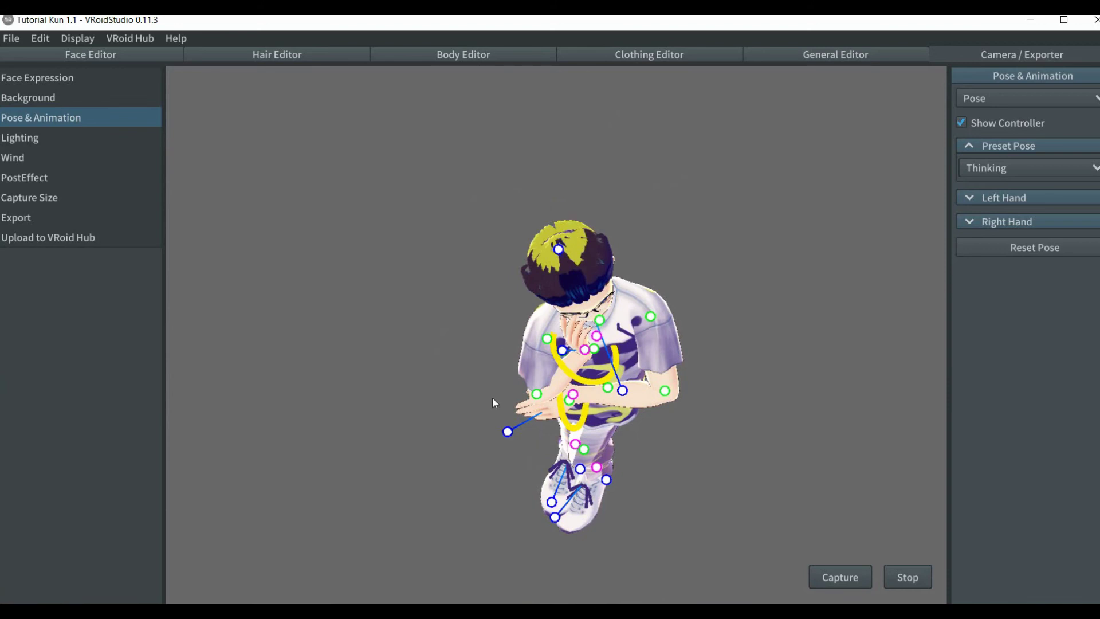
right_drag(493, 397, 487, 369)
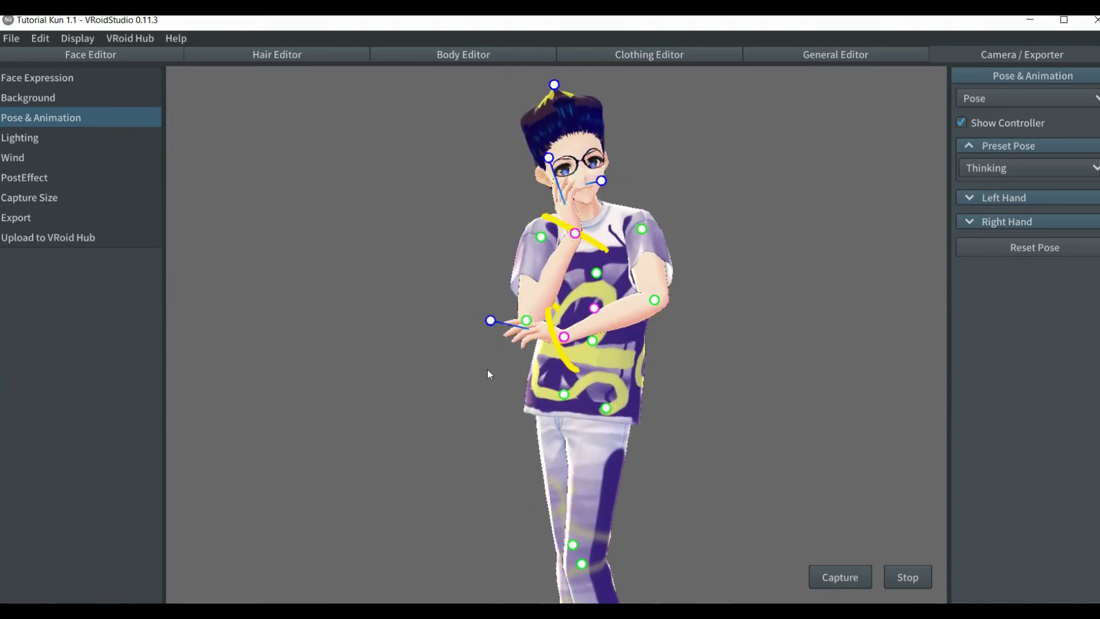
Reset the character to the Default preset pose and frame the whole body.
click(1095, 168)
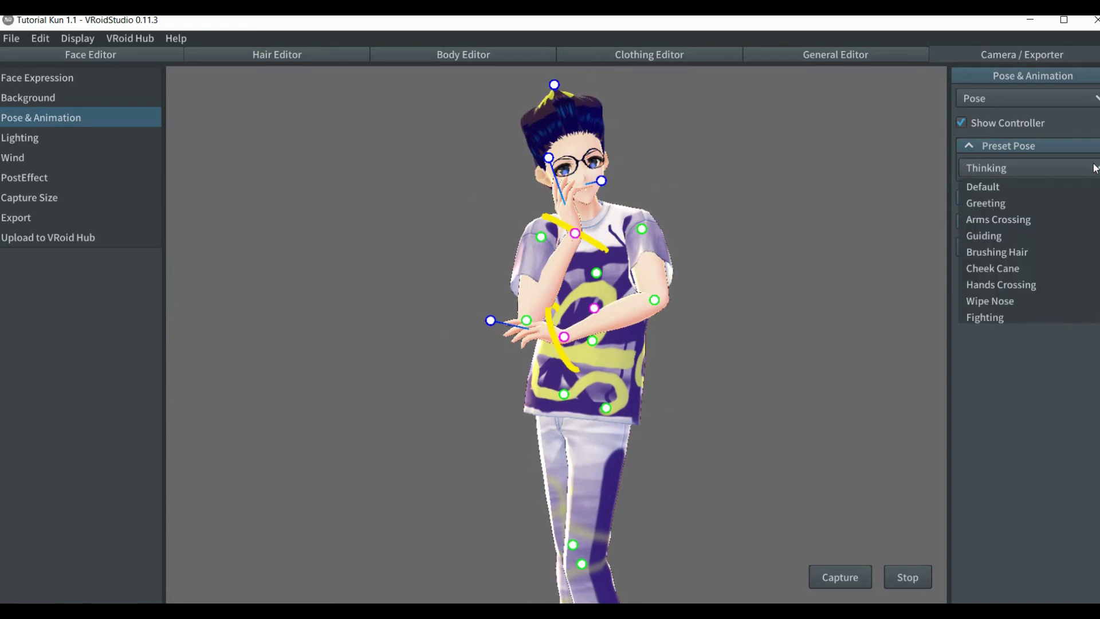
click(1018, 193)
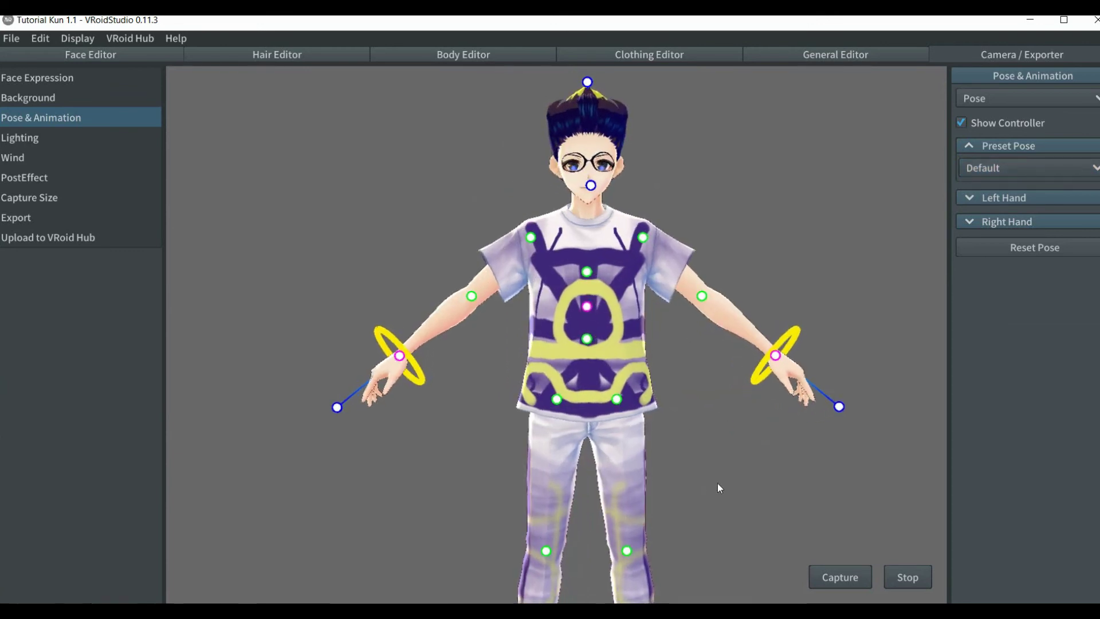
middle_drag(717, 483, 717, 474)
scroll(718, 475, down, 5)
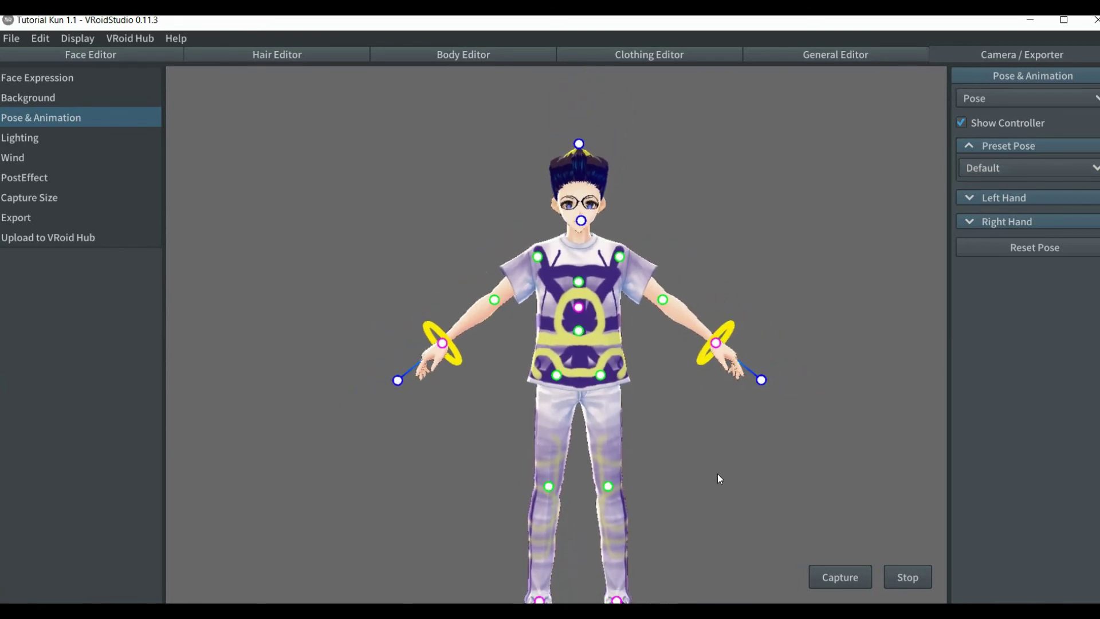
scroll(720, 478, down, 1)
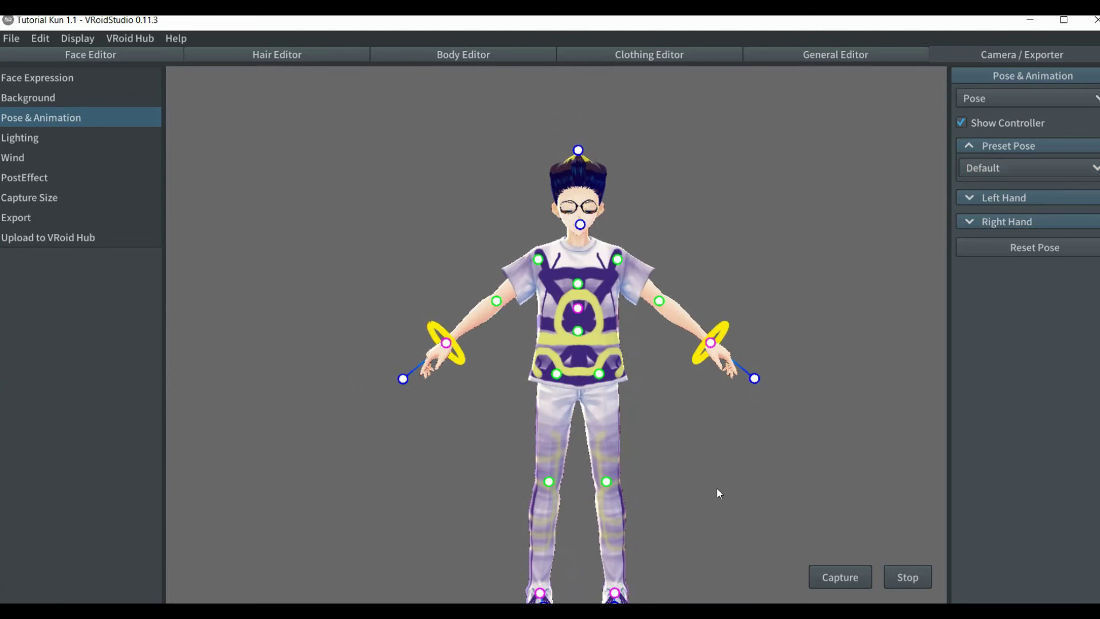
middle_drag(717, 489, 719, 452)
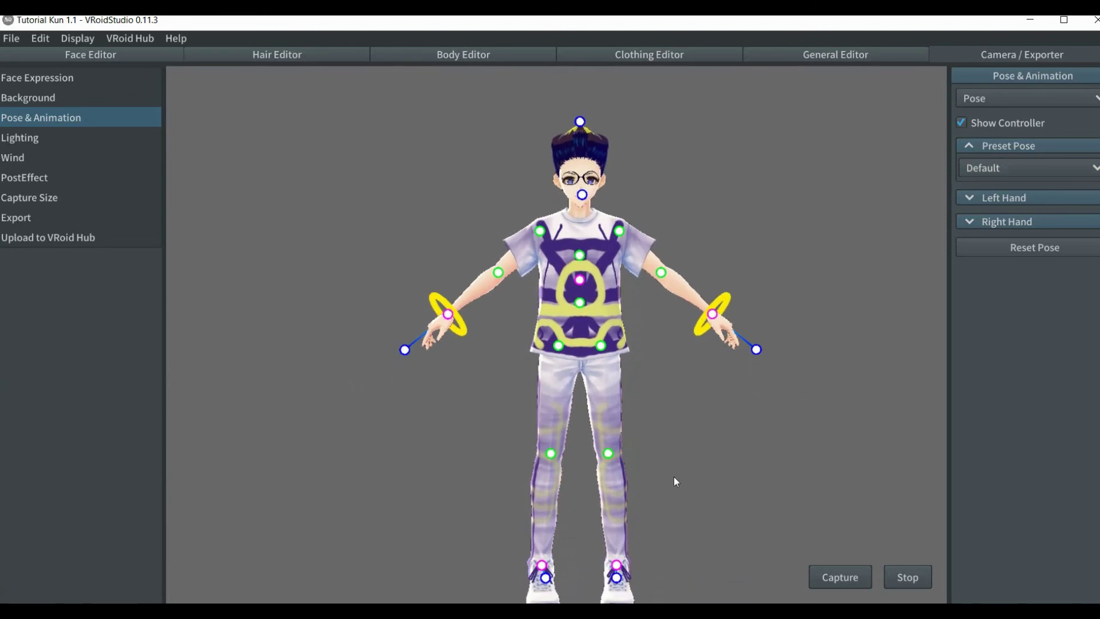
Bend one leg with the knee lifted forward and the foot tilted under the body.
right_drag(674, 477, 580, 470)
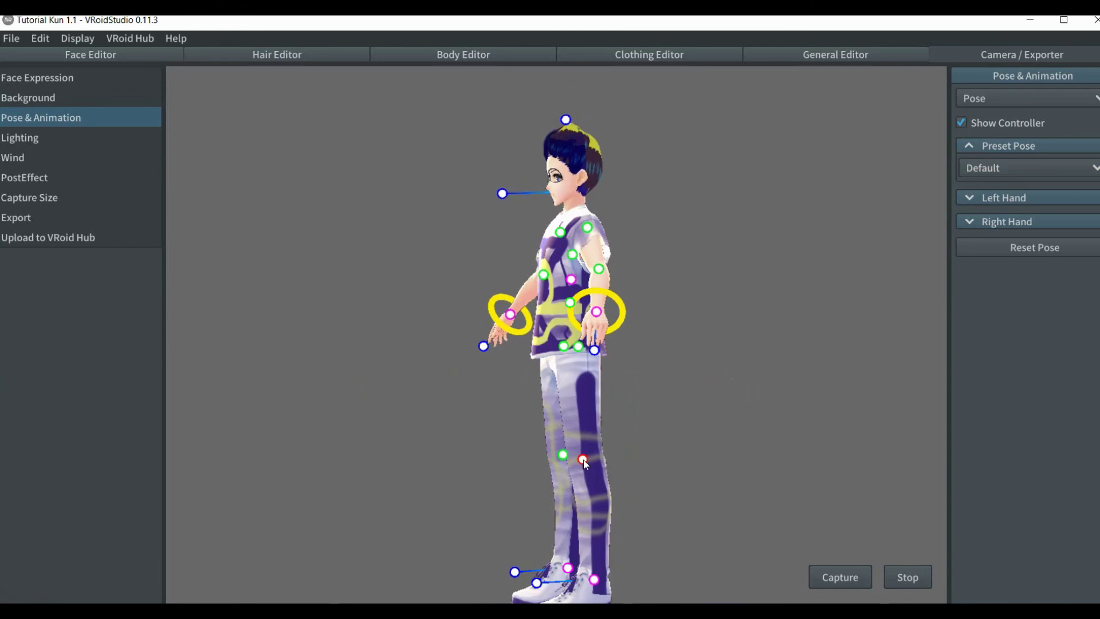
drag(583, 459, 472, 432)
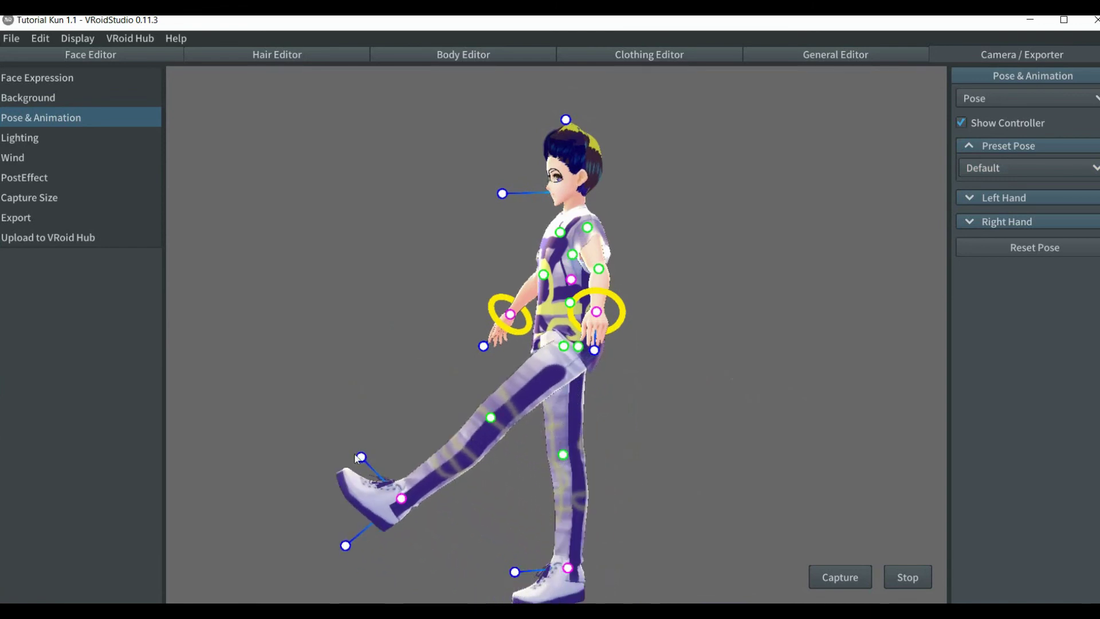
mouse_move(361, 458)
mouse_down()
mouse_move(353, 468)
mouse_move(362, 496)
mouse_move(355, 464)
mouse_up()
drag(356, 558, 355, 560)
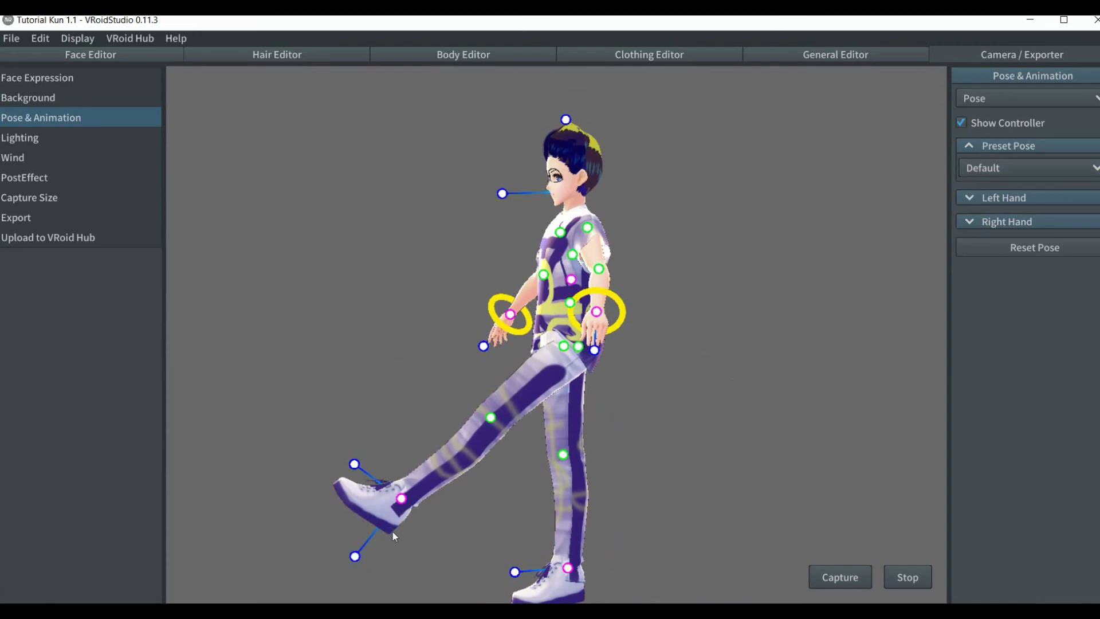
drag(402, 504, 609, 474)
Shift the torso position and rotate the upper body into a new pose.
right_drag(464, 477, 507, 478)
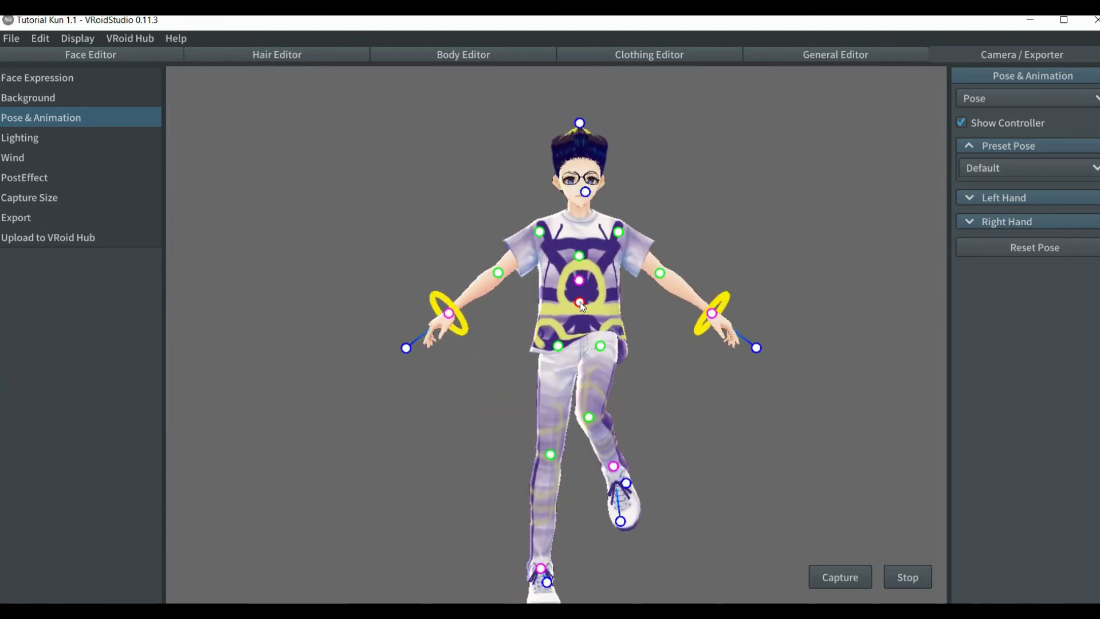
drag(581, 304, 678, 330)
drag(688, 381, 727, 446)
right_drag(709, 461, 659, 459)
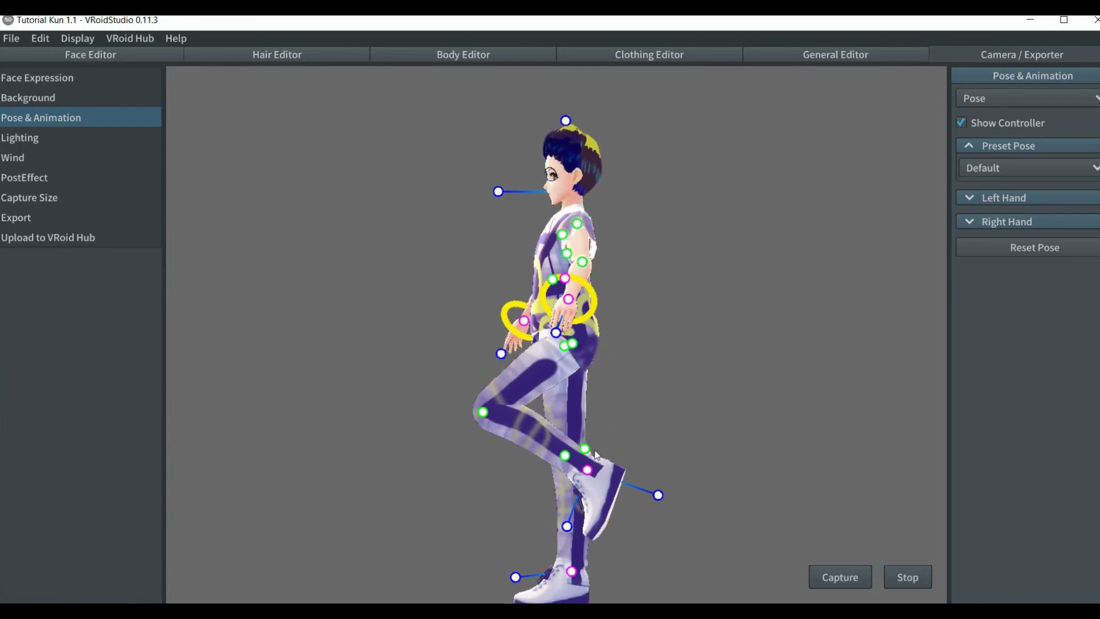
drag(586, 455, 508, 425)
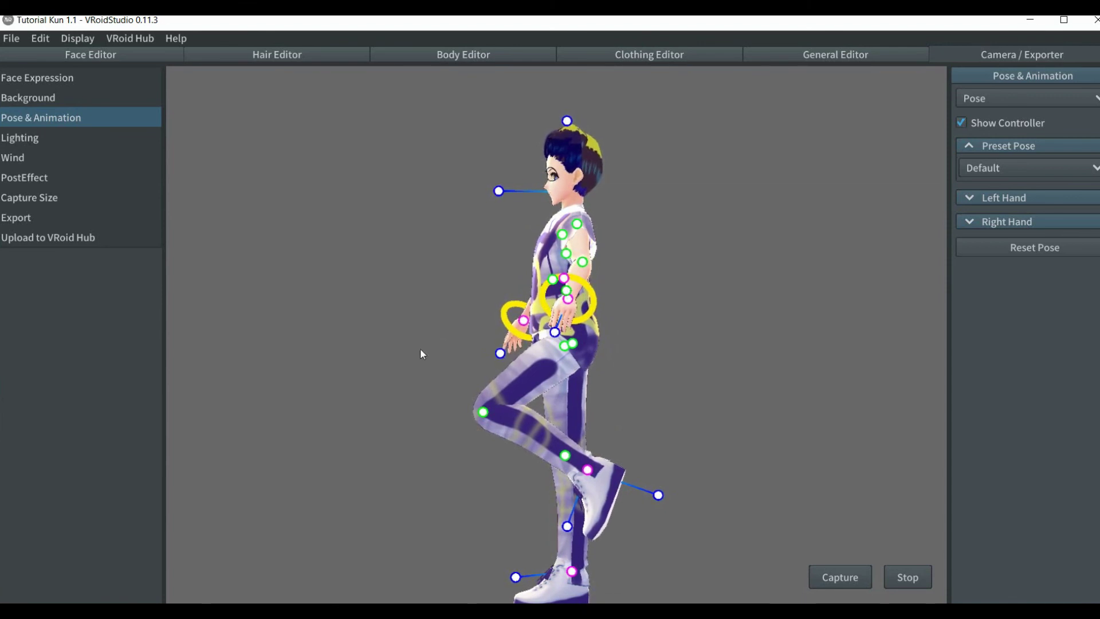
Tilt the upper body, turn it toward the camera and tilt the head back.
right_drag(421, 348, 472, 356)
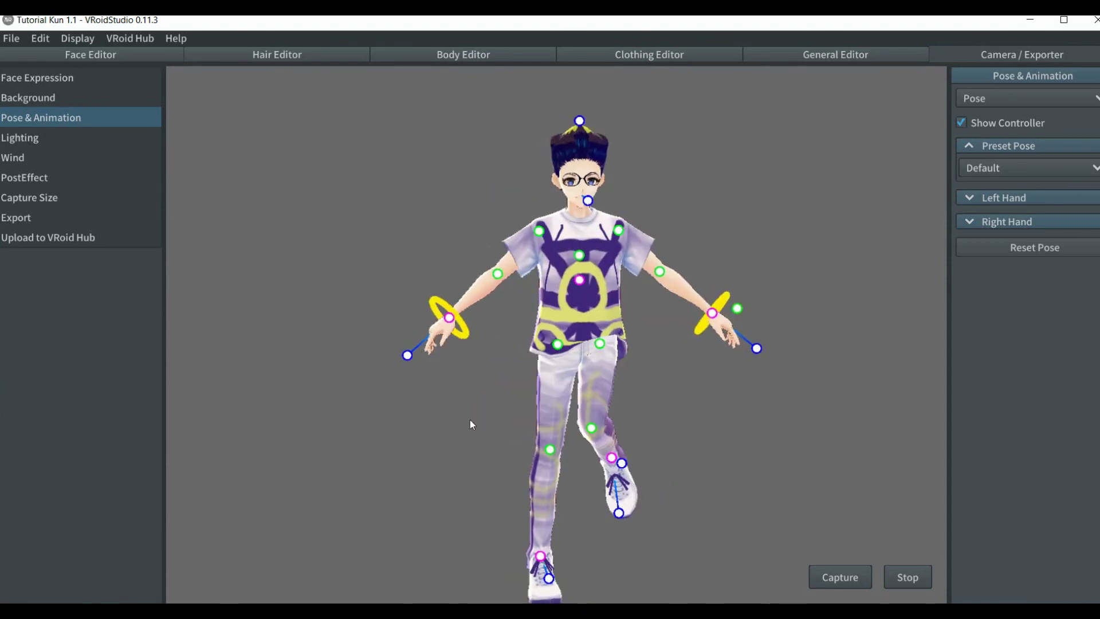
middle_drag(470, 420, 424, 491)
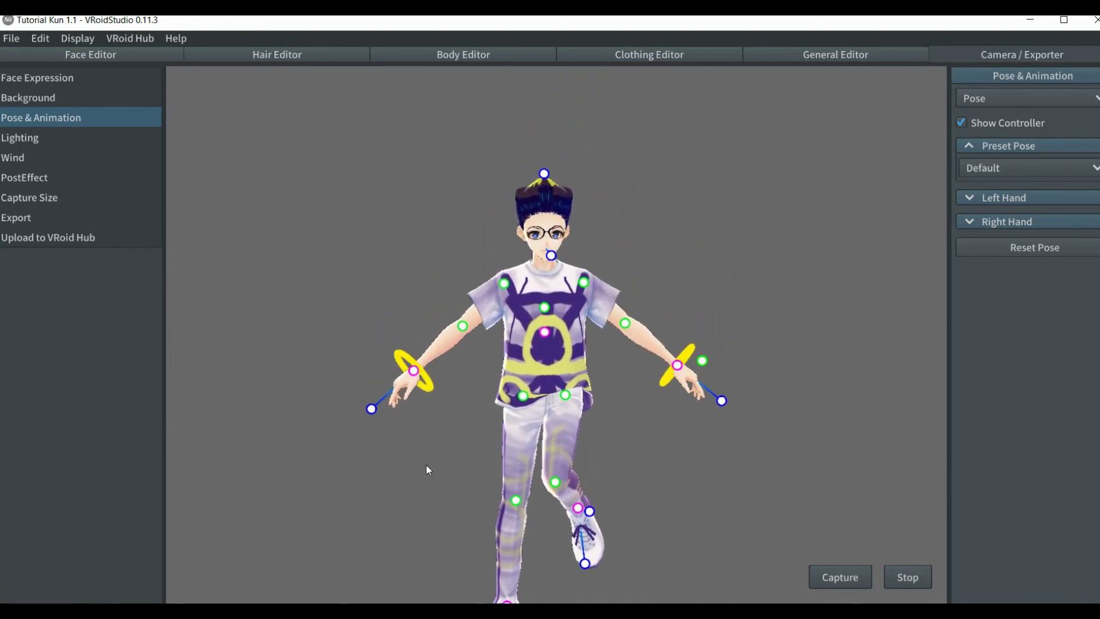
drag(545, 308, 549, 310)
drag(597, 360, 554, 299)
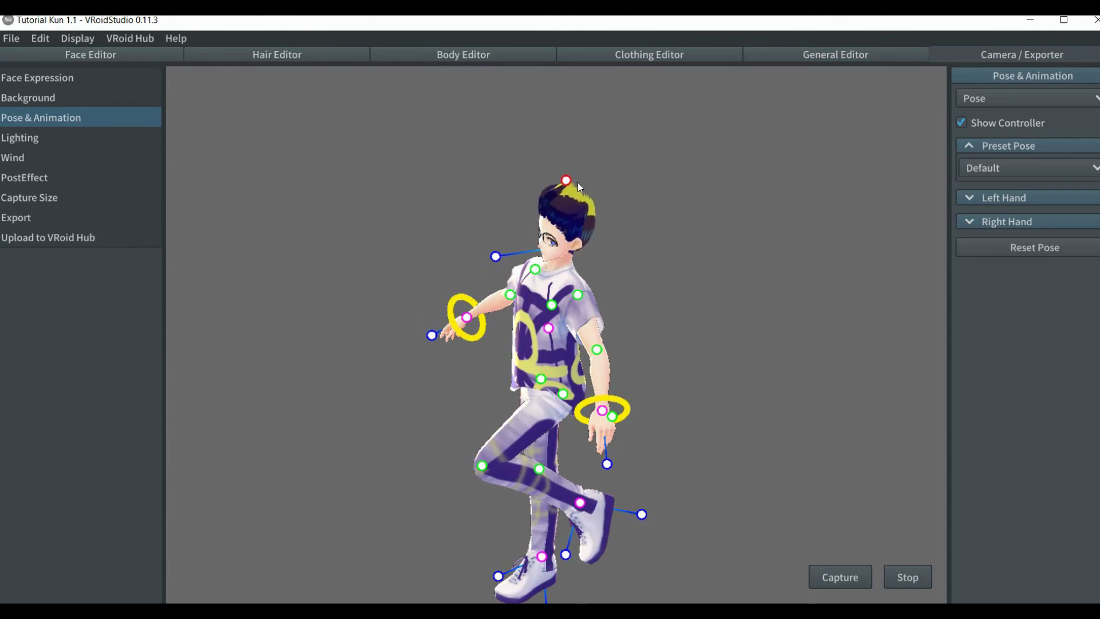
right_drag(578, 182, 596, 238)
drag(557, 182, 557, 185)
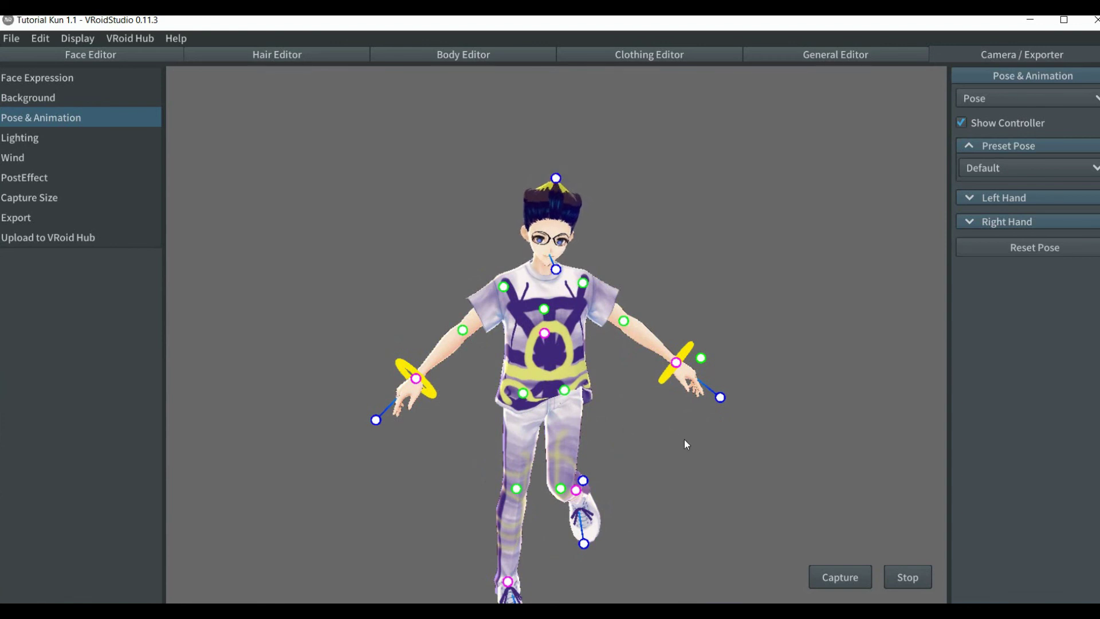
Twist the upper body and head, rotate the right hand and reposition the elbow.
middle_drag(685, 443, 703, 380)
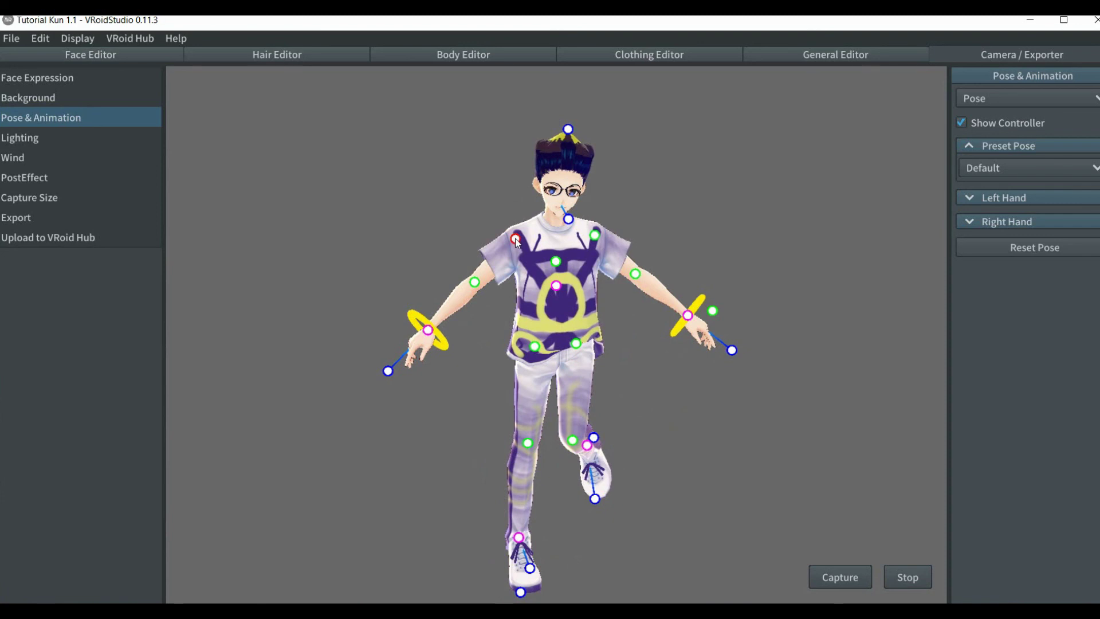
drag(518, 243, 560, 287)
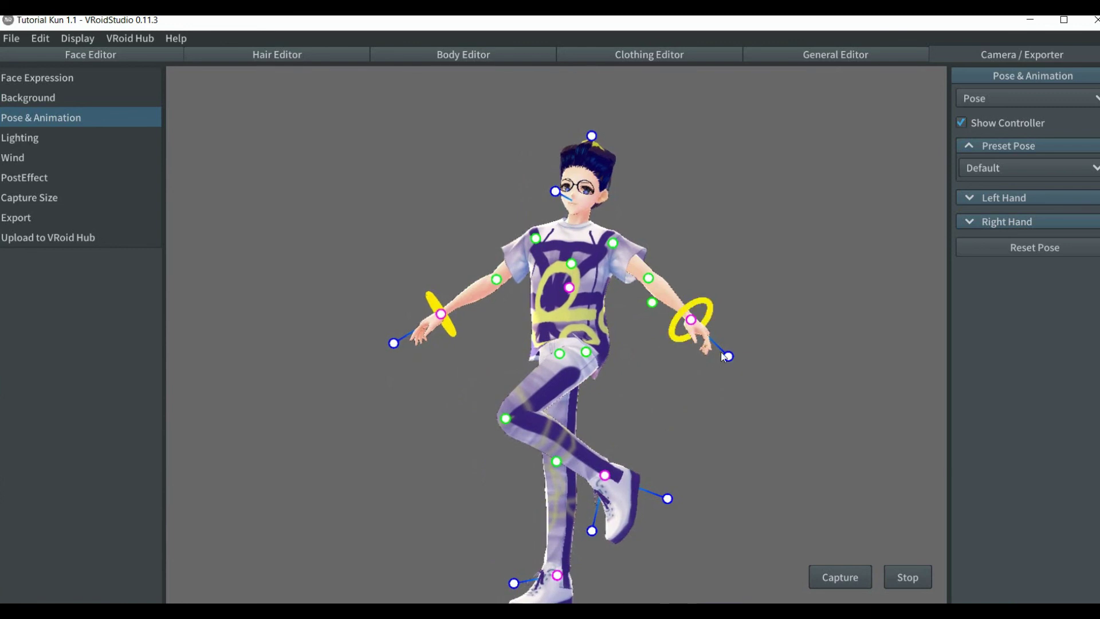
drag(727, 356, 703, 349)
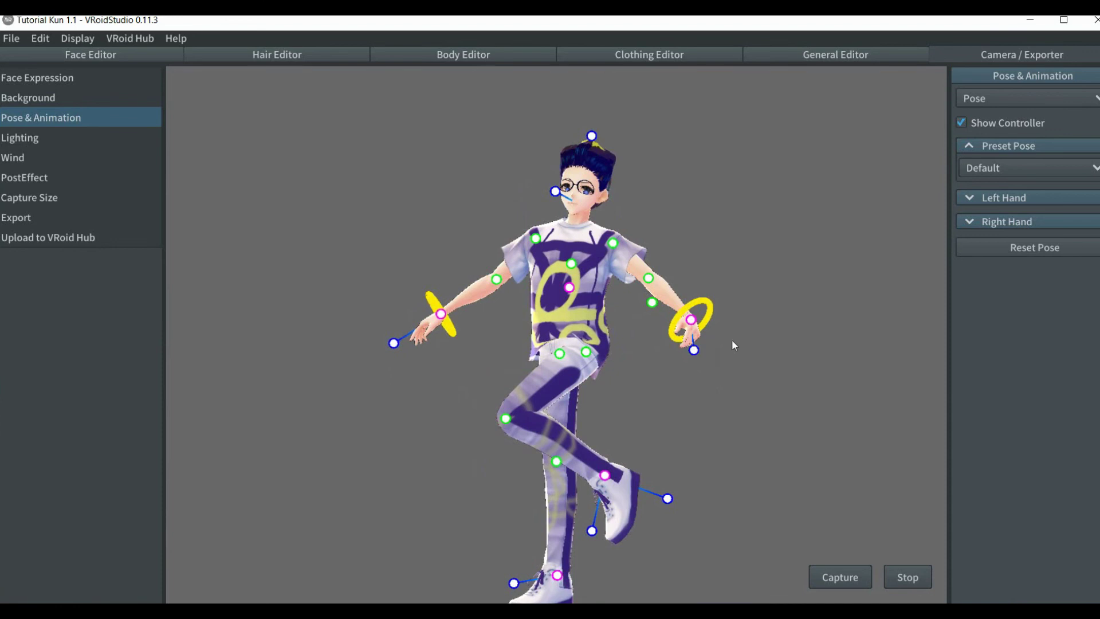
right_drag(727, 341, 697, 344)
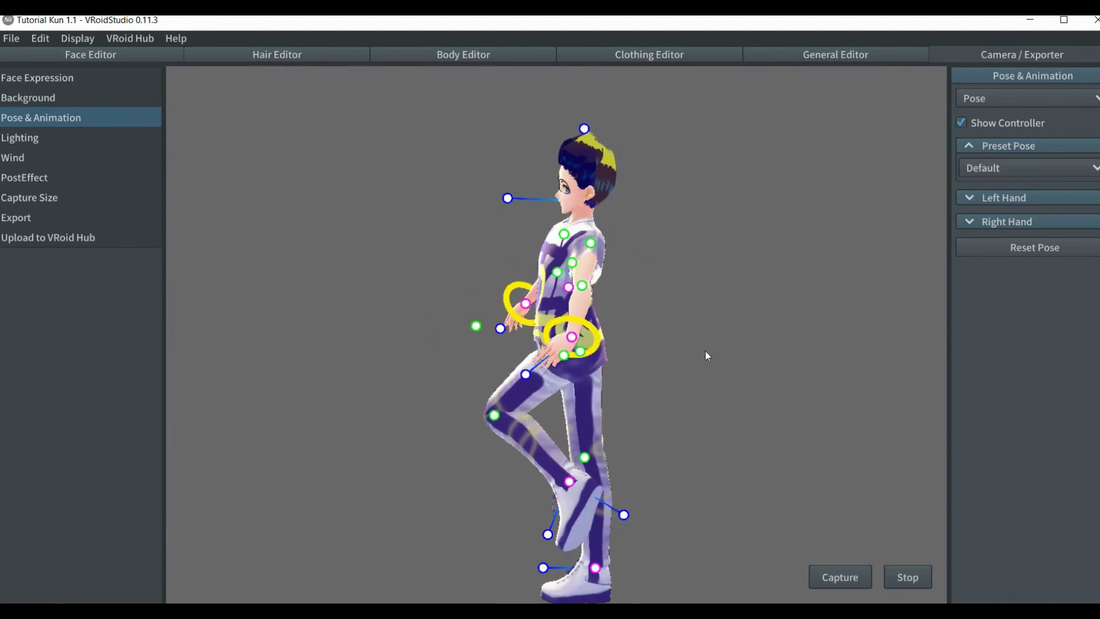
drag(572, 337, 557, 298)
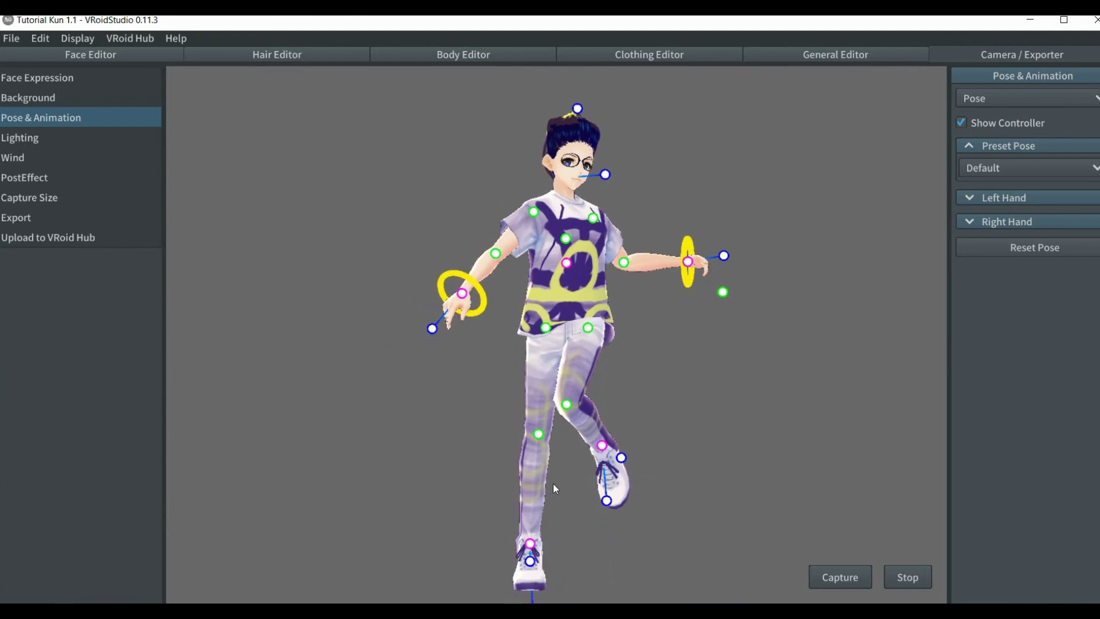
Raise the other hand beside the head, bend it at the wrist, and review from behind.
click(574, 580)
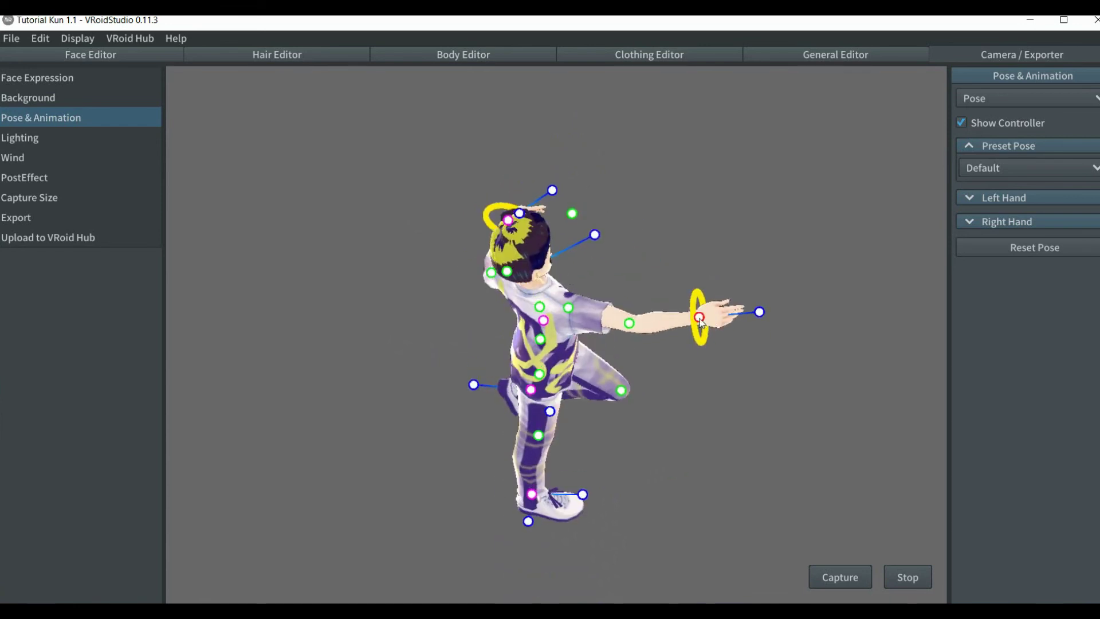
drag(700, 320, 631, 290)
drag(642, 237, 630, 263)
right_drag(685, 283, 620, 254)
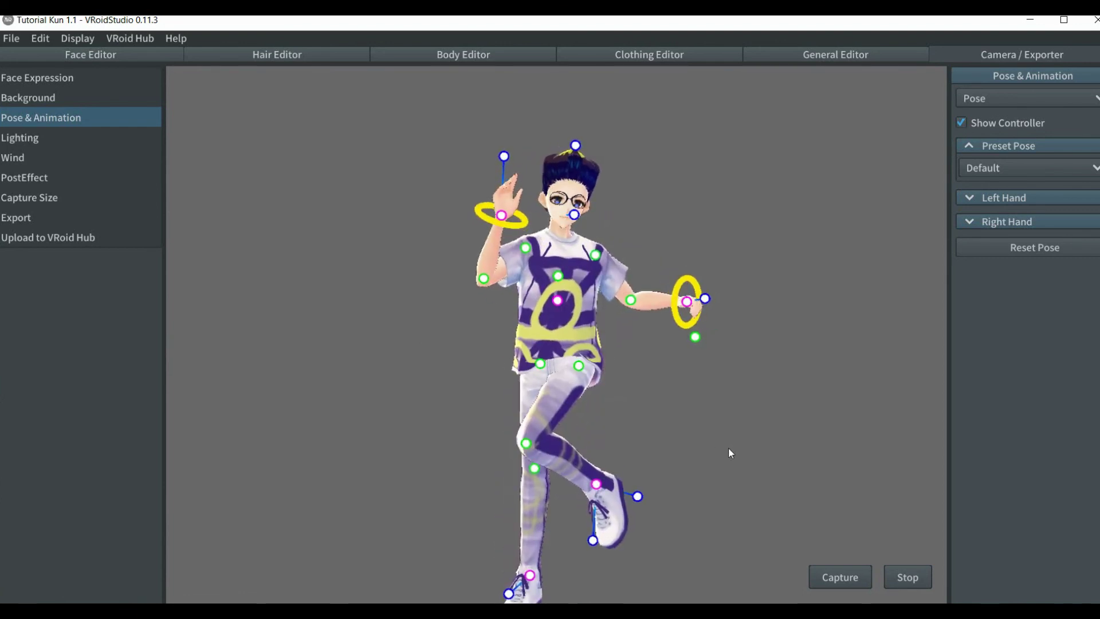
middle_drag(730, 453, 730, 407)
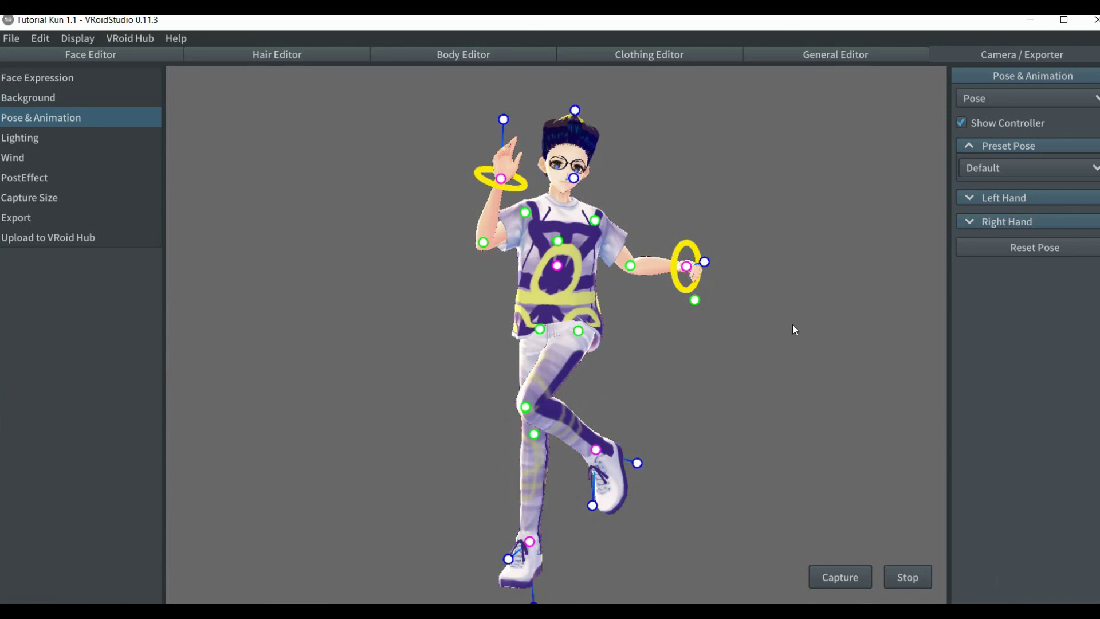
right_drag(792, 324, 818, 346)
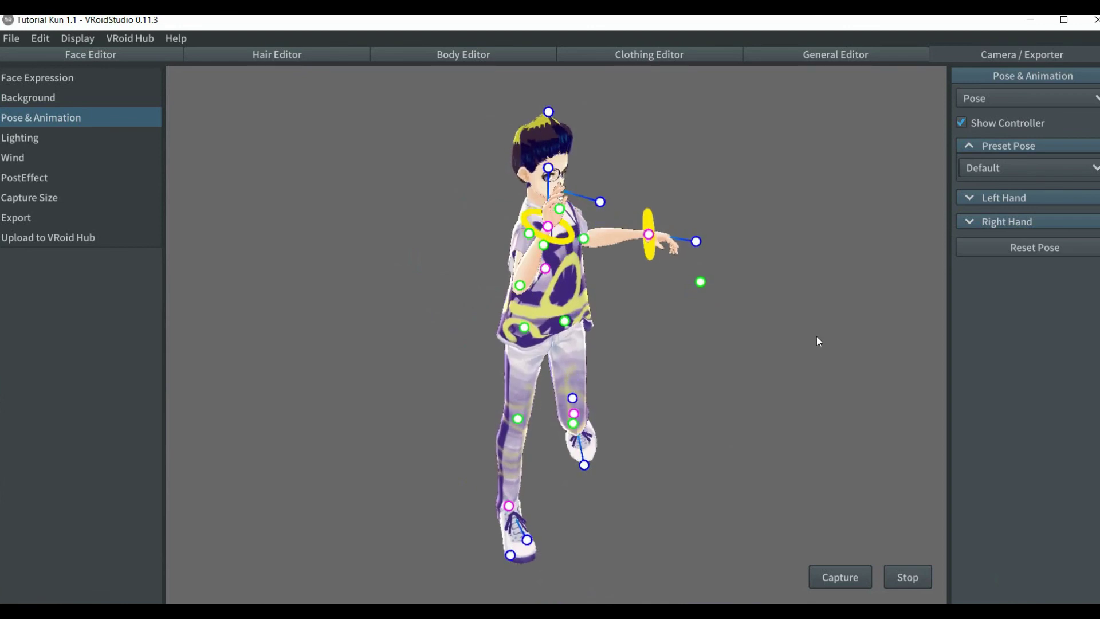